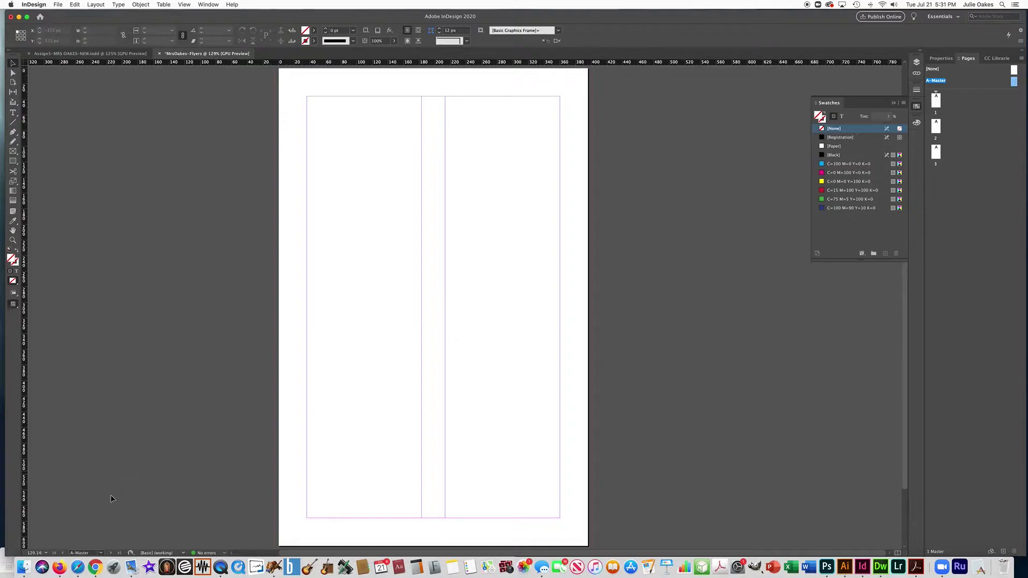
# Step: Go to the A-Master page and look over its margins and column guides
pyautogui.click(101, 554)
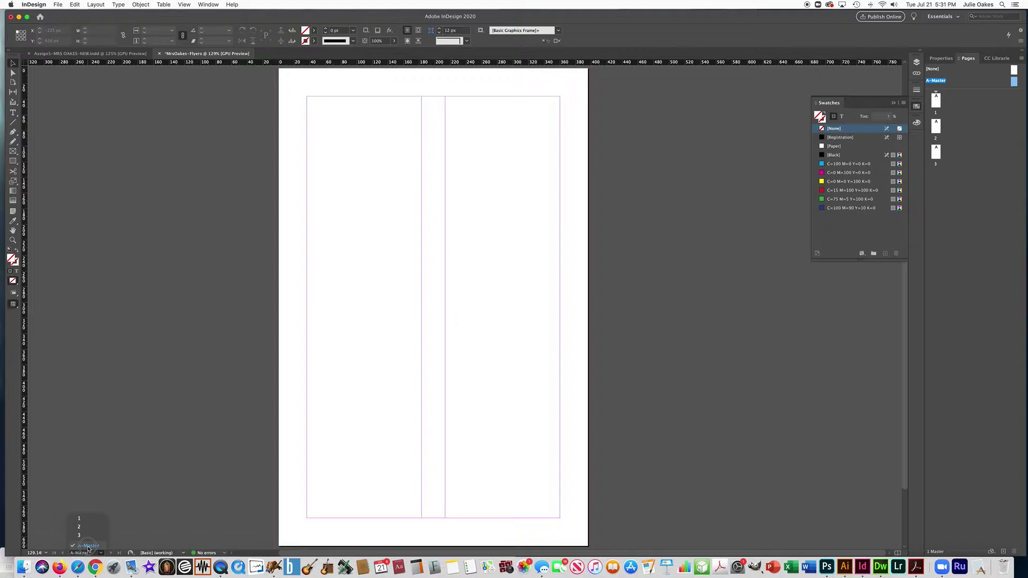
pyautogui.click(88, 546)
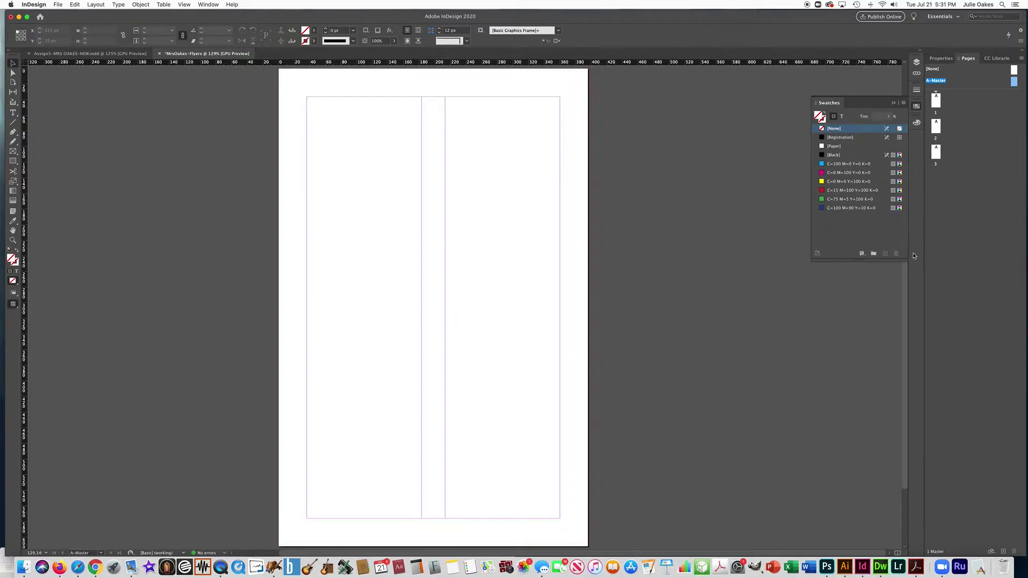
pyautogui.scroll(-3, 903, 273)
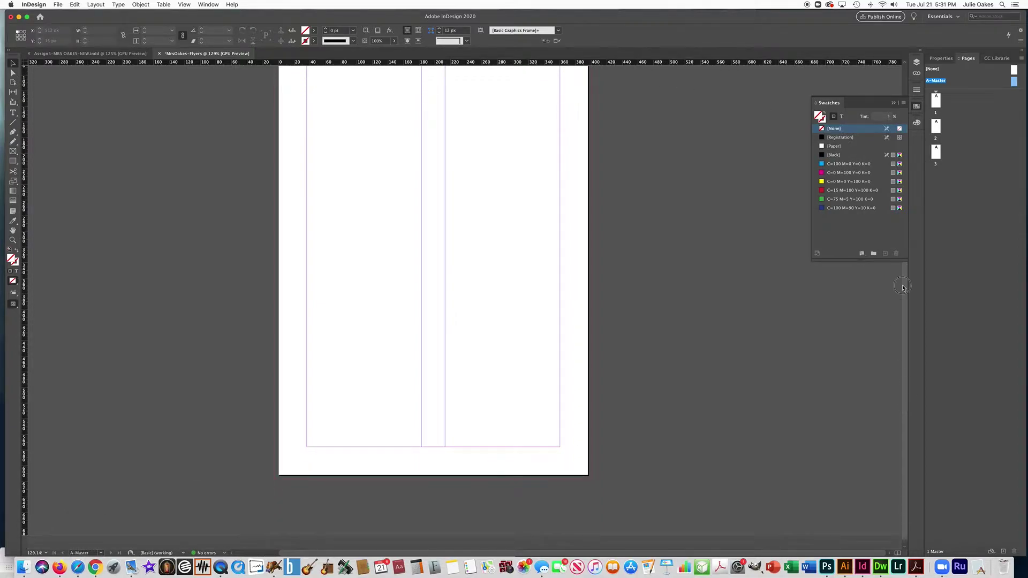
pyautogui.scroll(5, 902, 309)
pyautogui.scroll(-4, 900, 300)
pyautogui.scroll(1, 894, 290)
pyautogui.scroll(2, 893, 284)
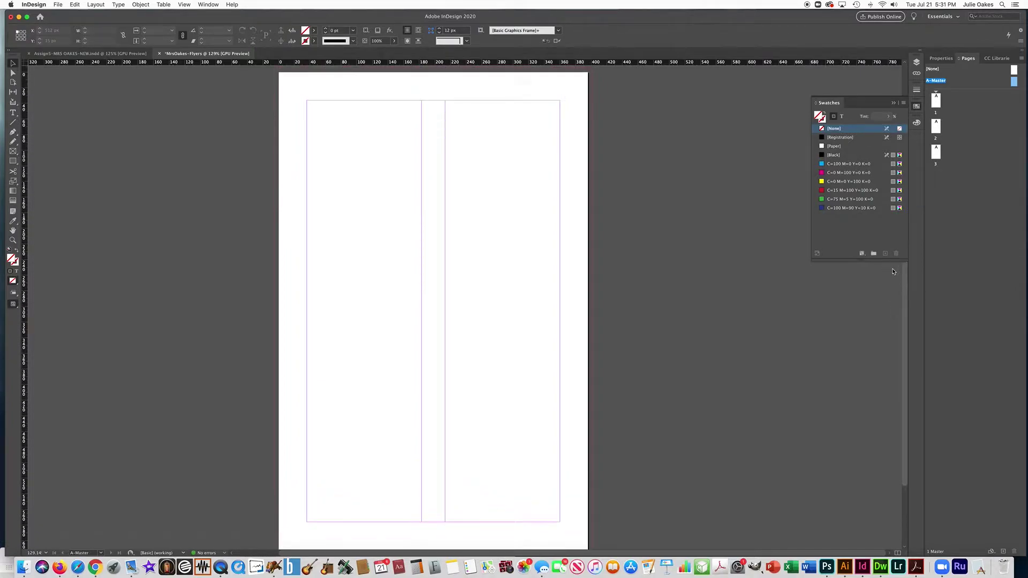
pyautogui.scroll(4, 577, 185)
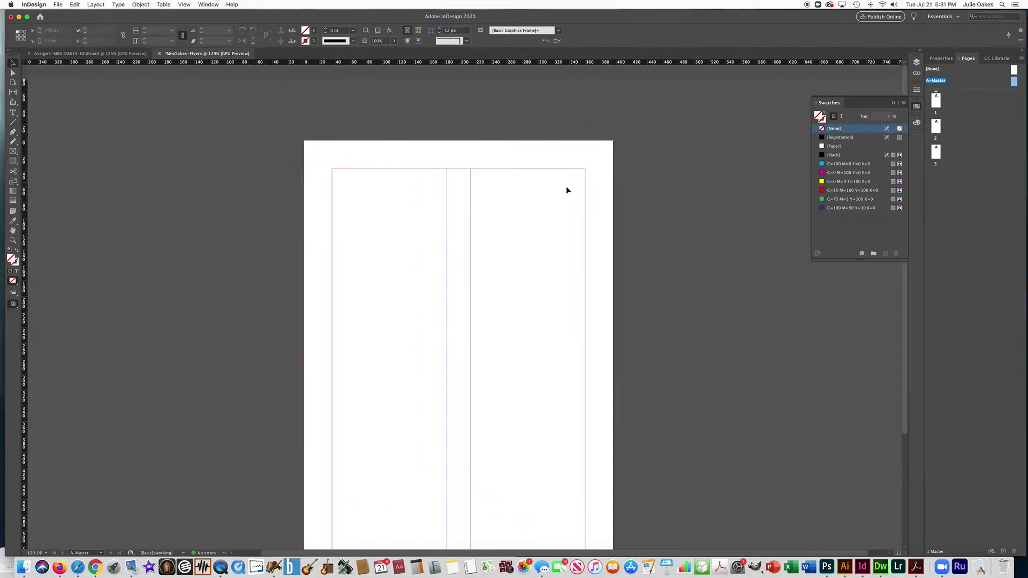
pyautogui.scroll(-4, 571, 184)
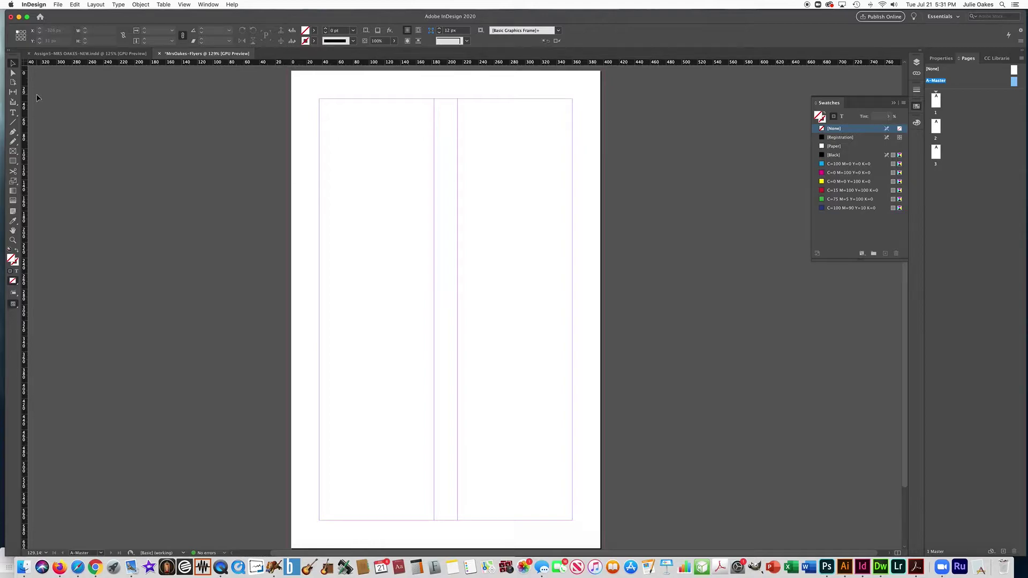
# Step: Draw a rectangle frame about 406 × 125 px across the top of the master page, from bleed edge to bleed edge
pyautogui.click(13, 152)
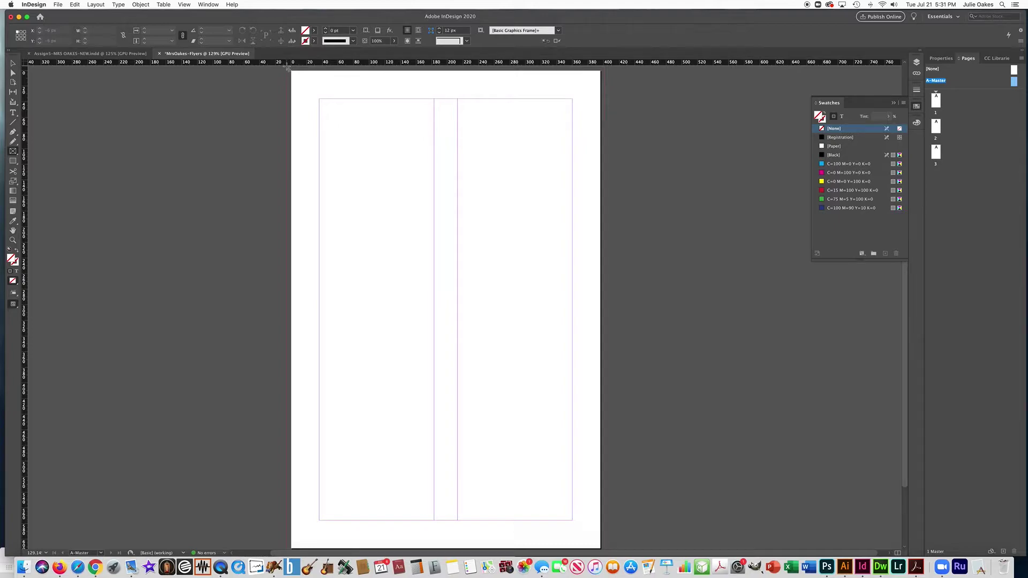
pyautogui.moveTo(287, 67); pyautogui.dragTo(605, 166)
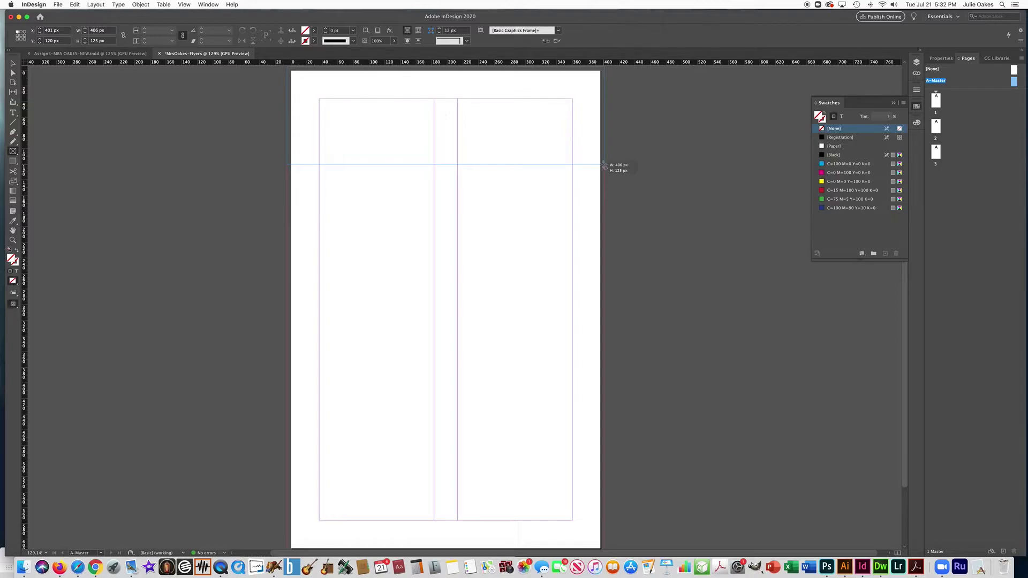
pyautogui.moveTo(605, 166); pyautogui.dragTo(605, 164)
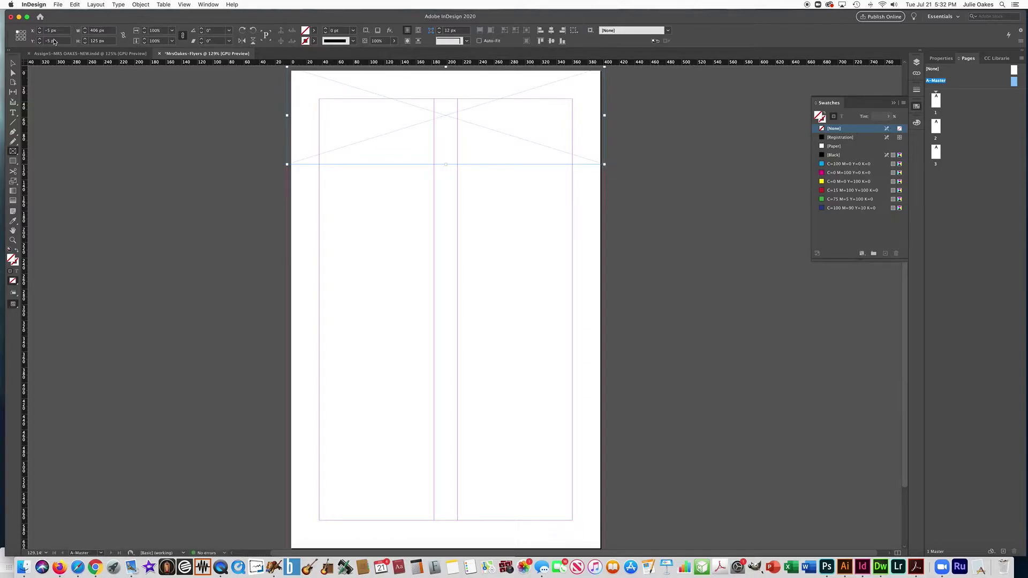
# Step: Try a height of 150 px for the top frame, and set it back to 125 px
pyautogui.click(943, 58)
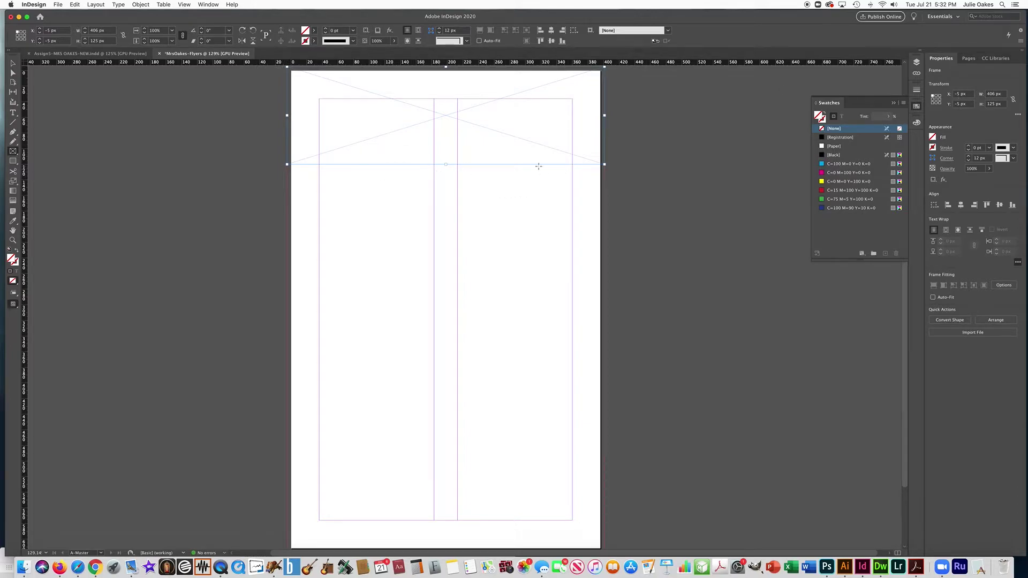
pyautogui.click(992, 104)
pyautogui.write('150')
pyautogui.press('Return')
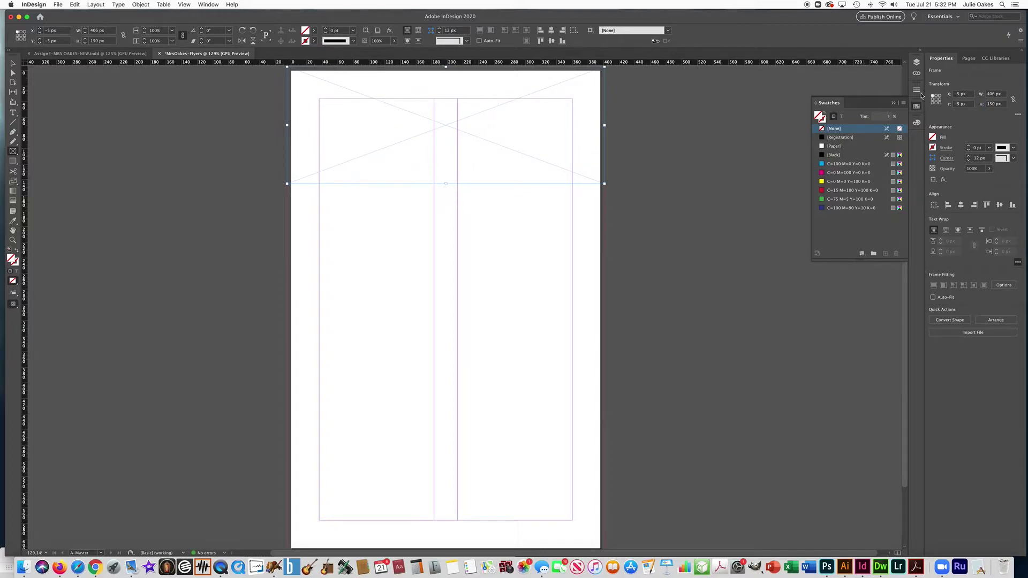
pyautogui.click(988, 105)
pyautogui.write('125')
pyautogui.press('Return')
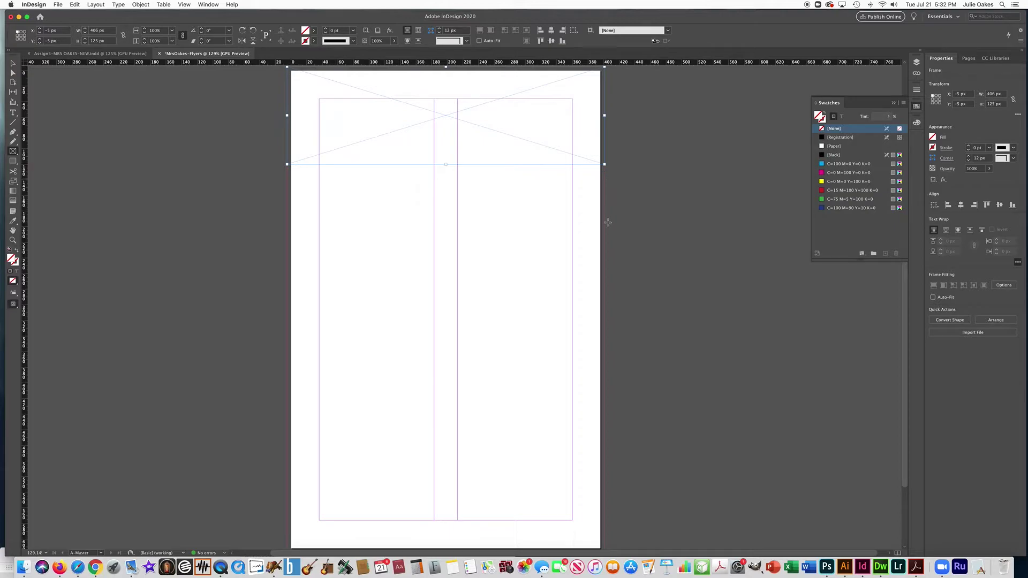
# Step: Draw a rectangle 100 px high directly below the top frame and widen it to 406 px so it spans both bleed edges
pyautogui.click(13, 163)
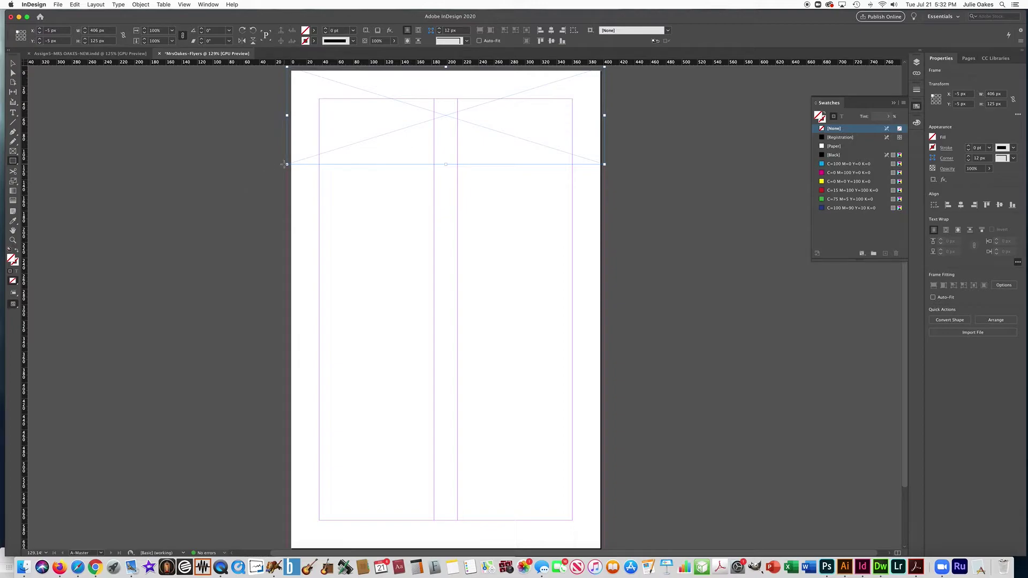
pyautogui.moveTo(287, 166)
pyautogui.mouseDown()
pyautogui.moveTo(375, 209)
pyautogui.moveTo(507, 243)
pyautogui.moveTo(601, 242)
pyautogui.mouseUp()
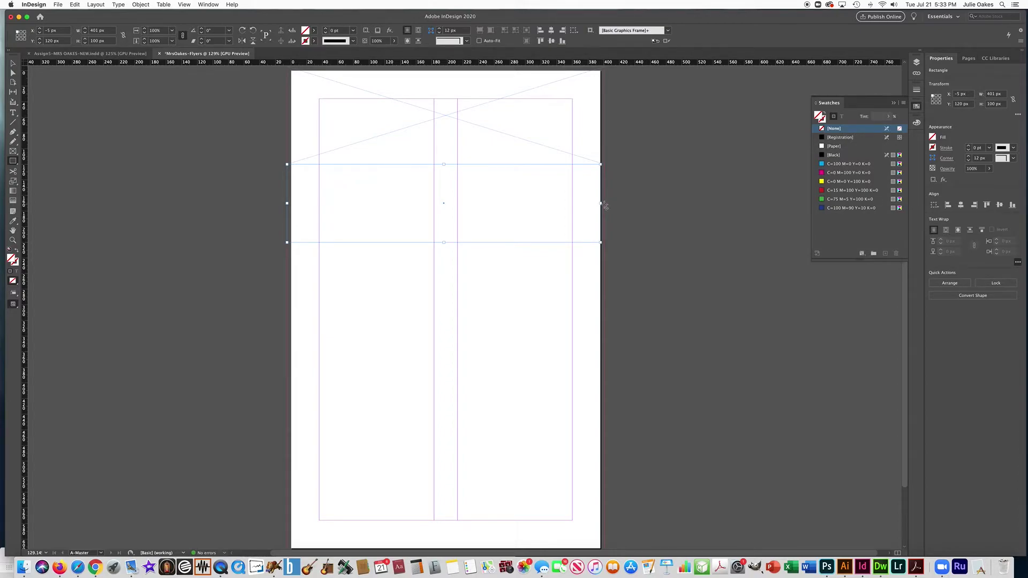
pyautogui.press('v')
pyautogui.moveTo(600, 203); pyautogui.dragTo(604, 204)
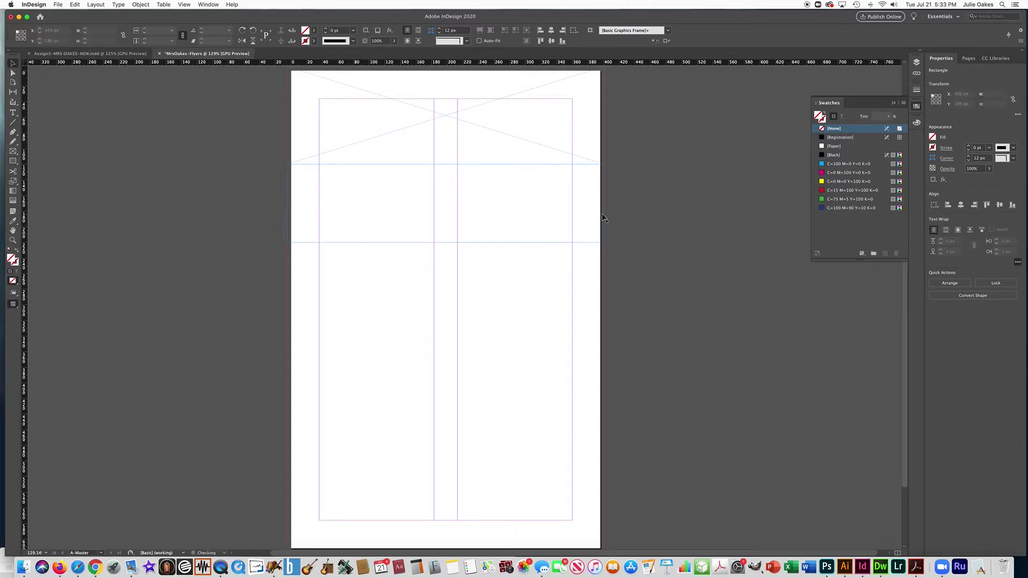
pyautogui.click(598, 212)
# Step: Examine up close how the frame and the rectangle line up with the side bleed guides
pyautogui.press('z')
pyautogui.click(441, 254)
pyautogui.click(442, 254)
pyautogui.moveTo(474, 287); pyautogui.dragTo(551, 172)
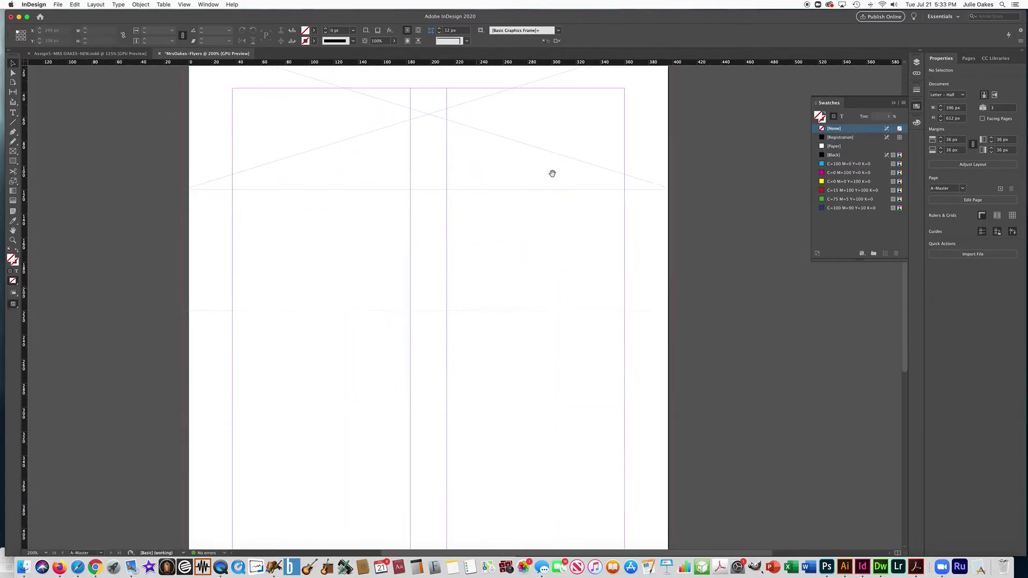
pyautogui.click(640, 312)
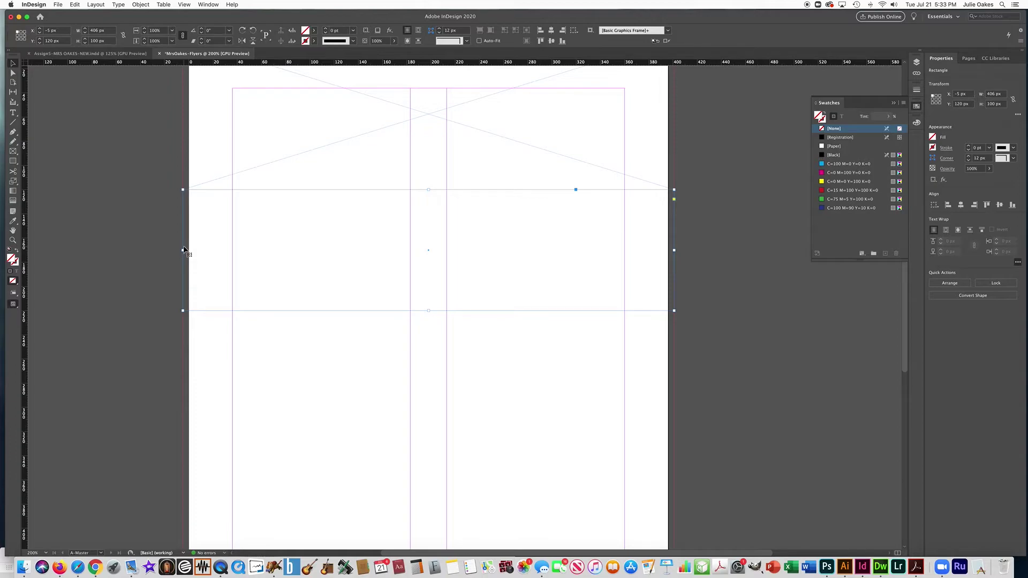
pyautogui.click(183, 155)
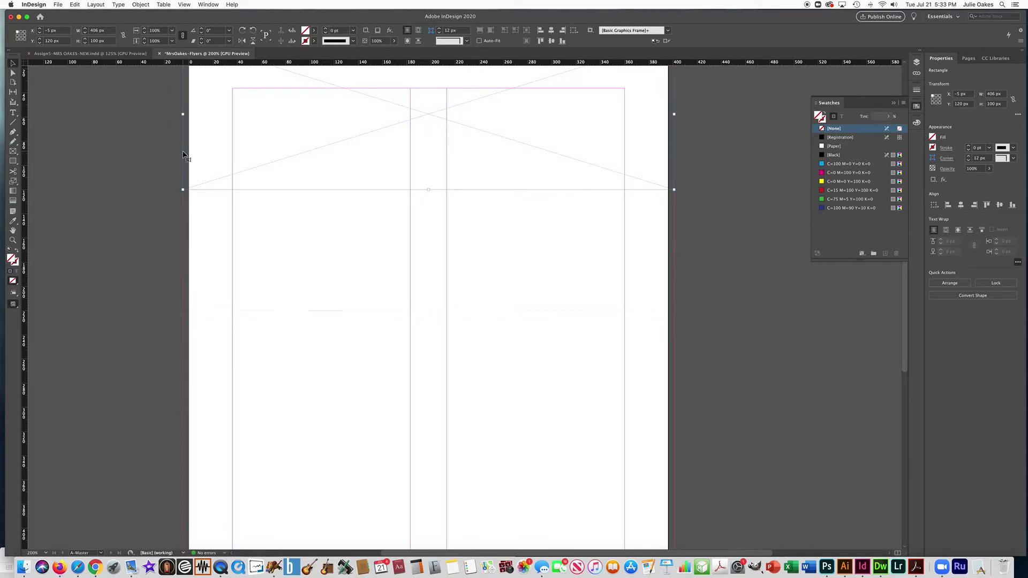
pyautogui.click(183, 257)
pyautogui.click(124, 243)
pyautogui.scroll(-2, 134, 243)
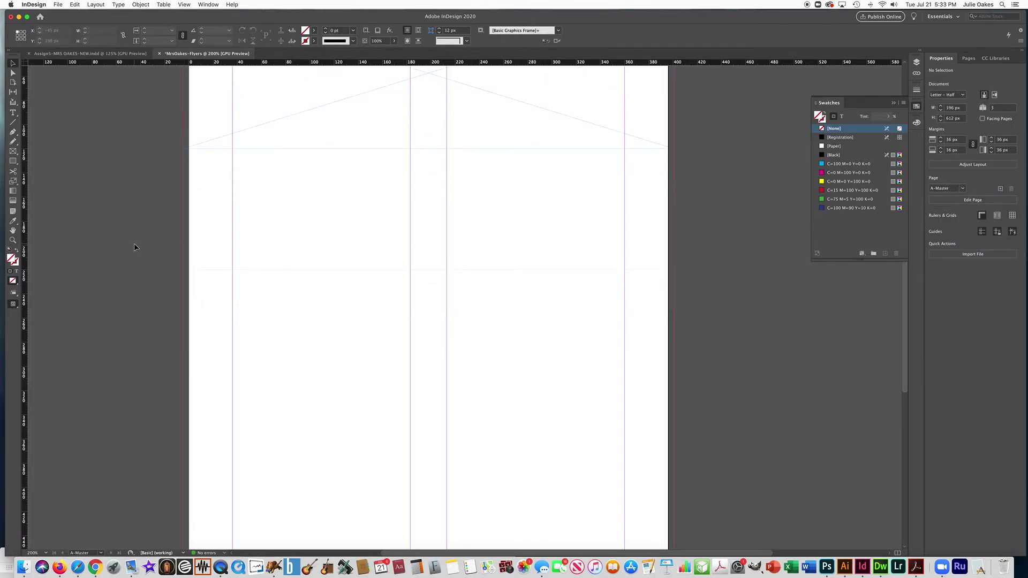
# Step: Draw a text frame about 406 × 42 px across the rectangle, from bleed to bleed, and enter HEADLINE
pyautogui.press('super+minus')
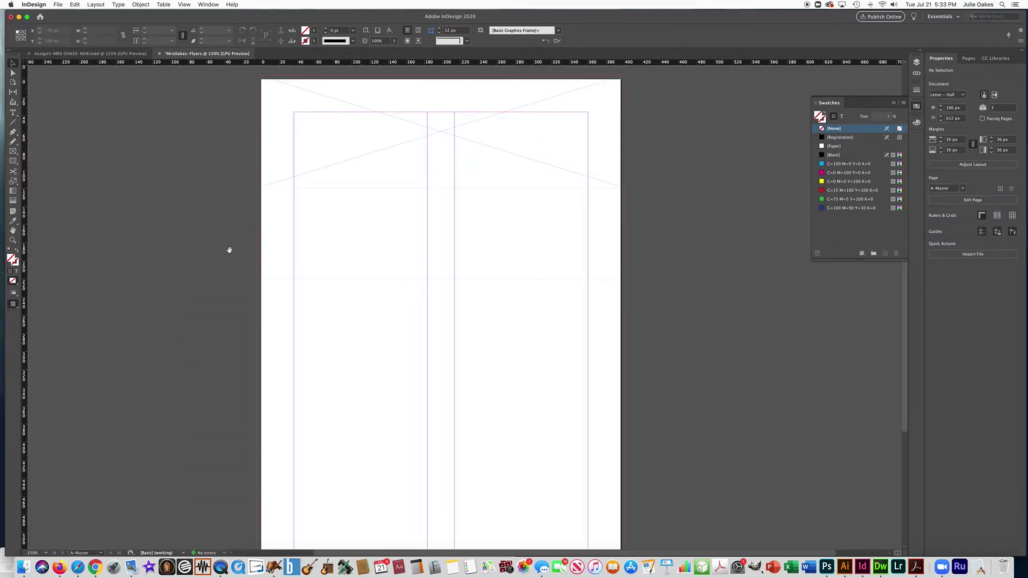
pyautogui.moveTo(229, 250); pyautogui.dragTo(177, 240)
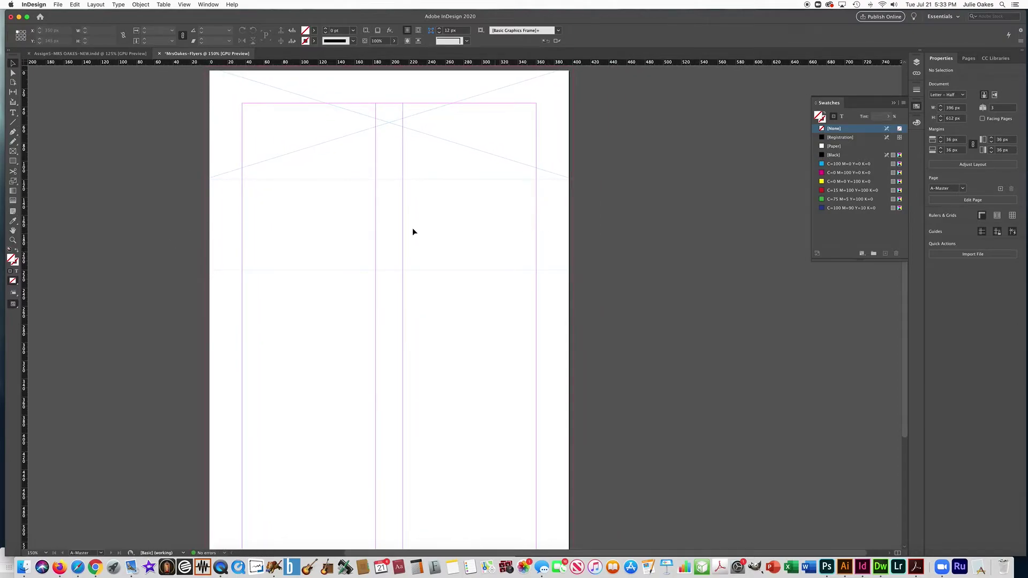
pyautogui.click(14, 113)
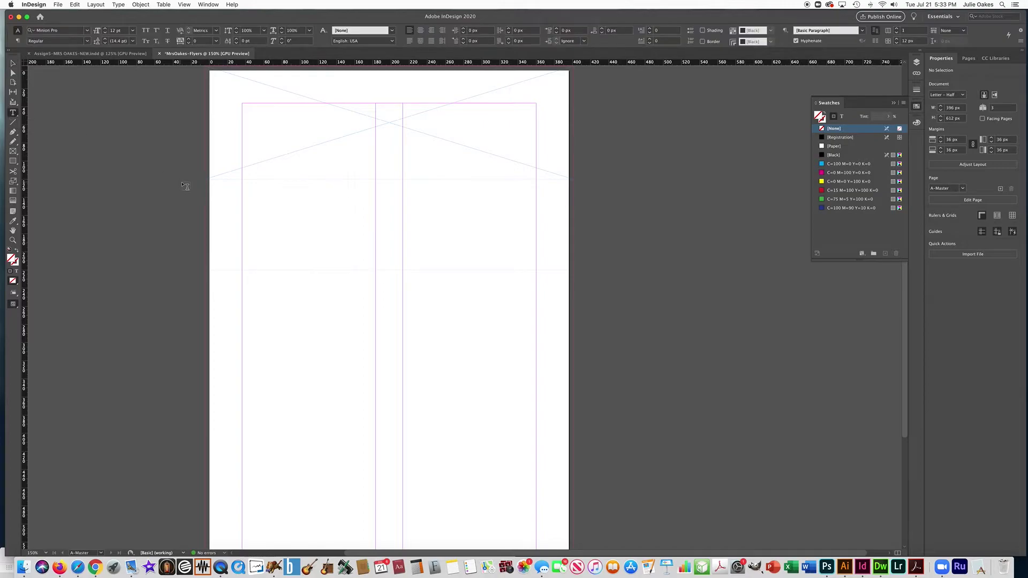
pyautogui.moveTo(210, 192); pyautogui.dragTo(573, 230)
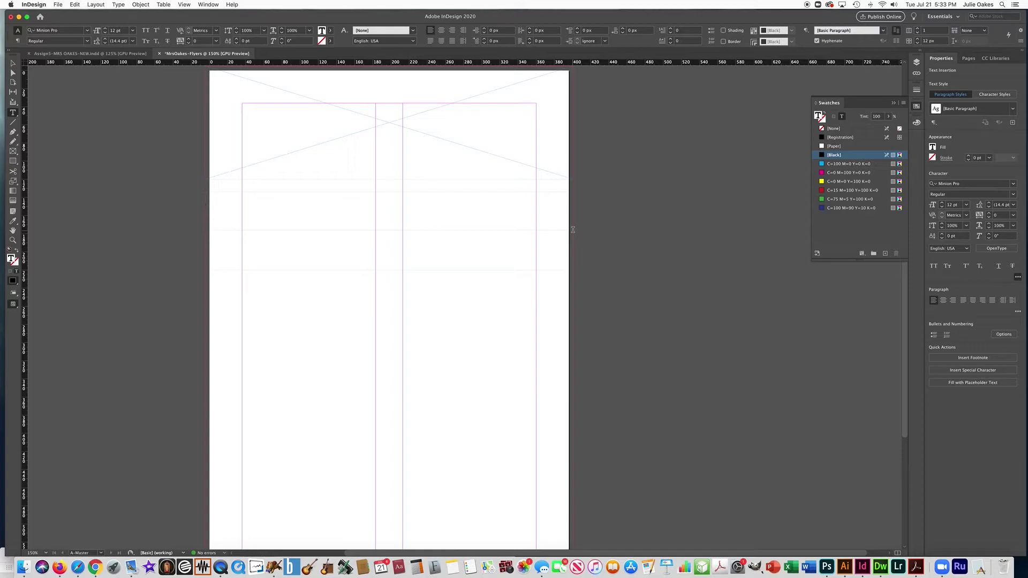
pyautogui.write('HEADLINE')
# Step: Format the HEADLINE text in Arial Black at 35 pt with centered alignment
pyautogui.moveTo(266, 197); pyautogui.dragTo(195, 195)
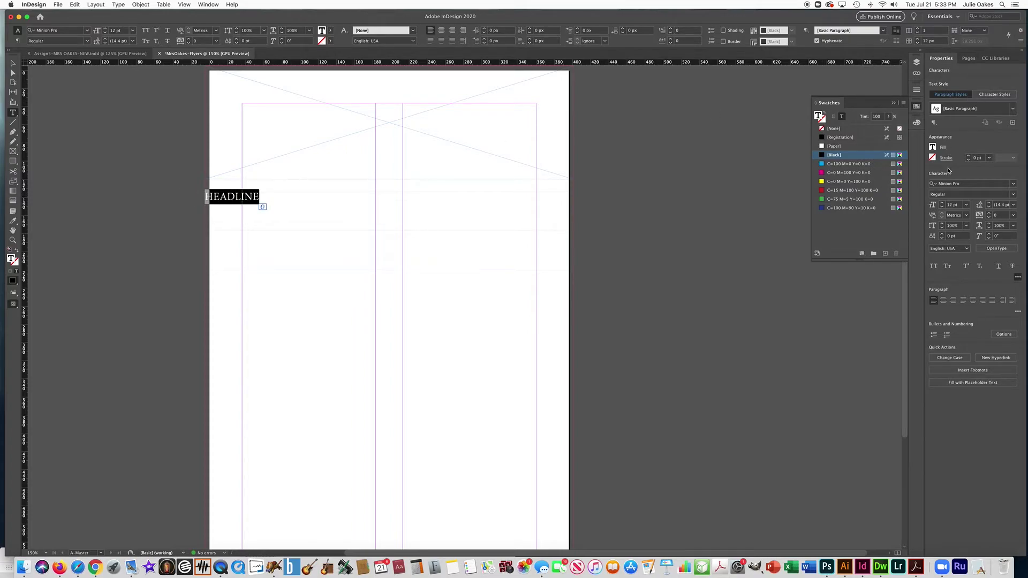
pyautogui.click(969, 184)
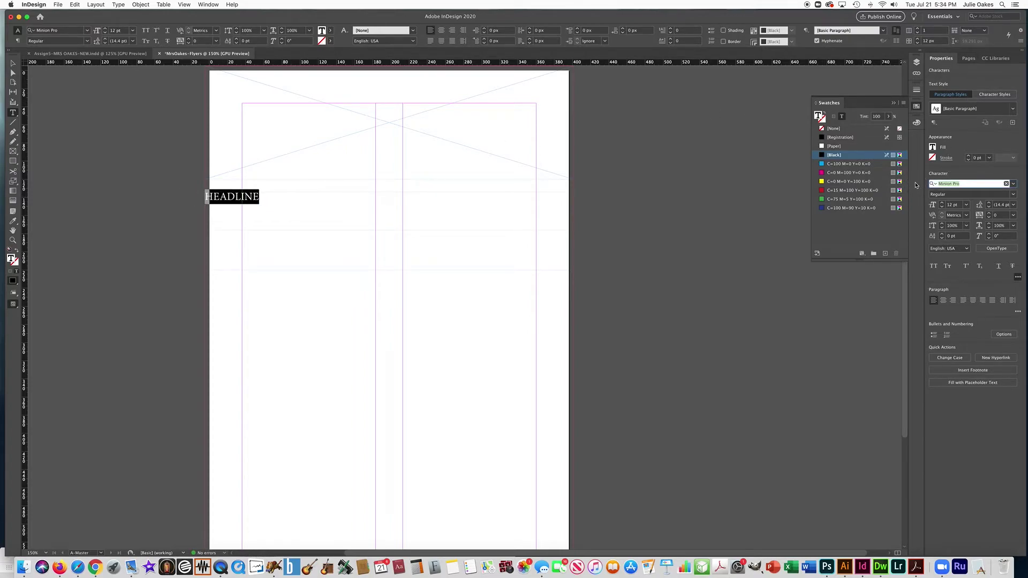
pyautogui.write('ARIAL')
pyautogui.press('Return')
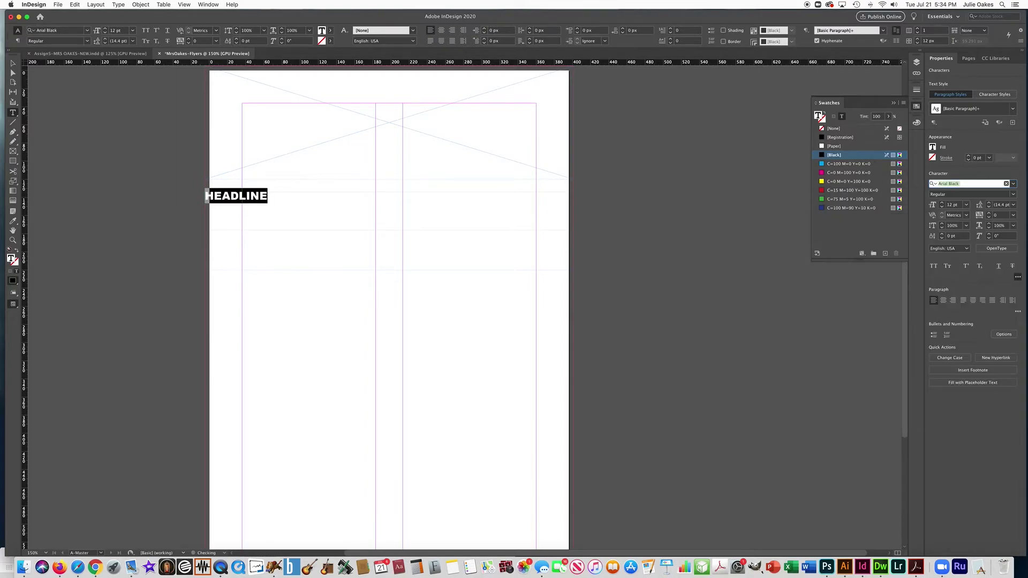
pyautogui.click(935, 205)
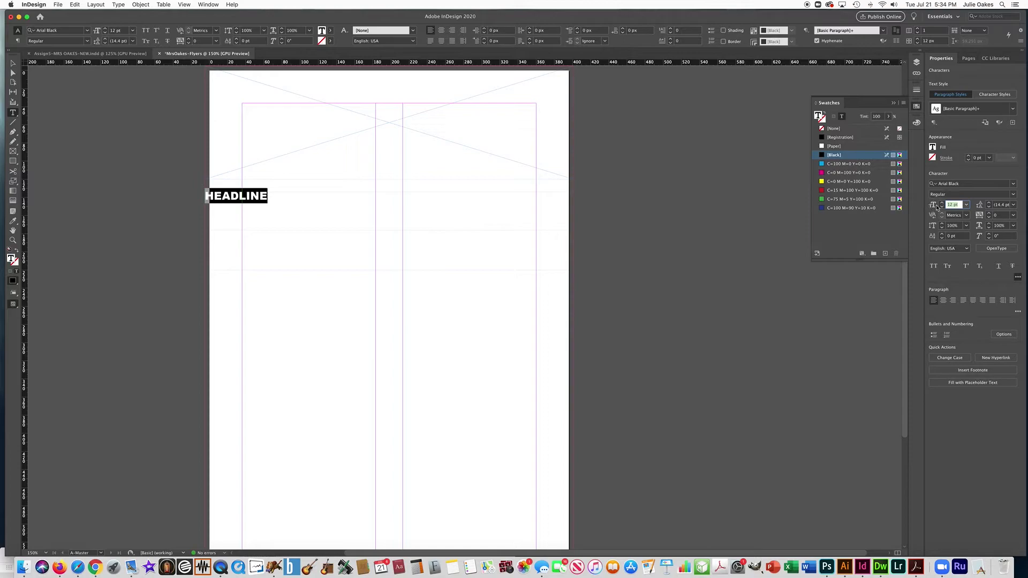
pyautogui.write('35')
pyautogui.press('Return')
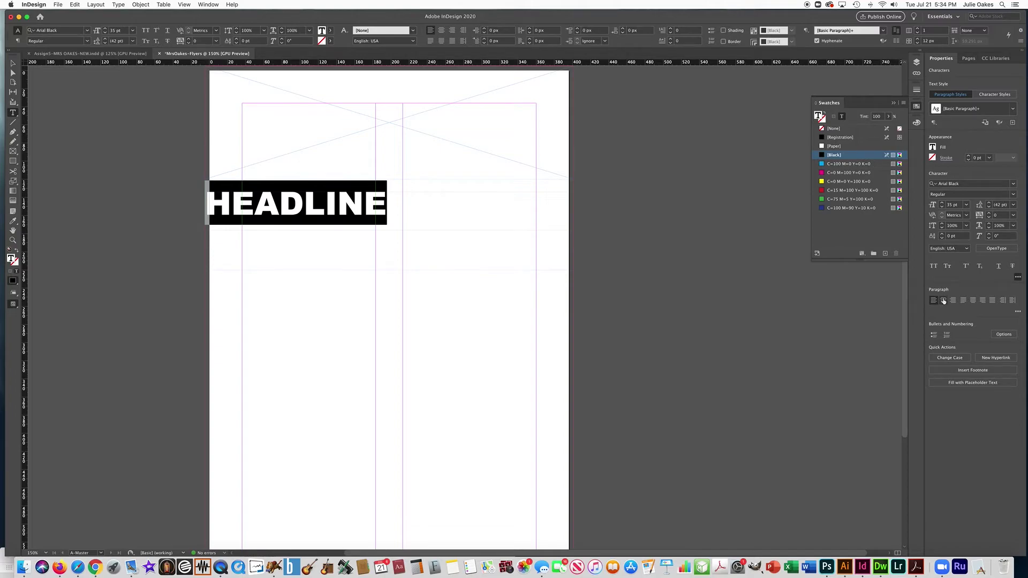
pyautogui.click(943, 301)
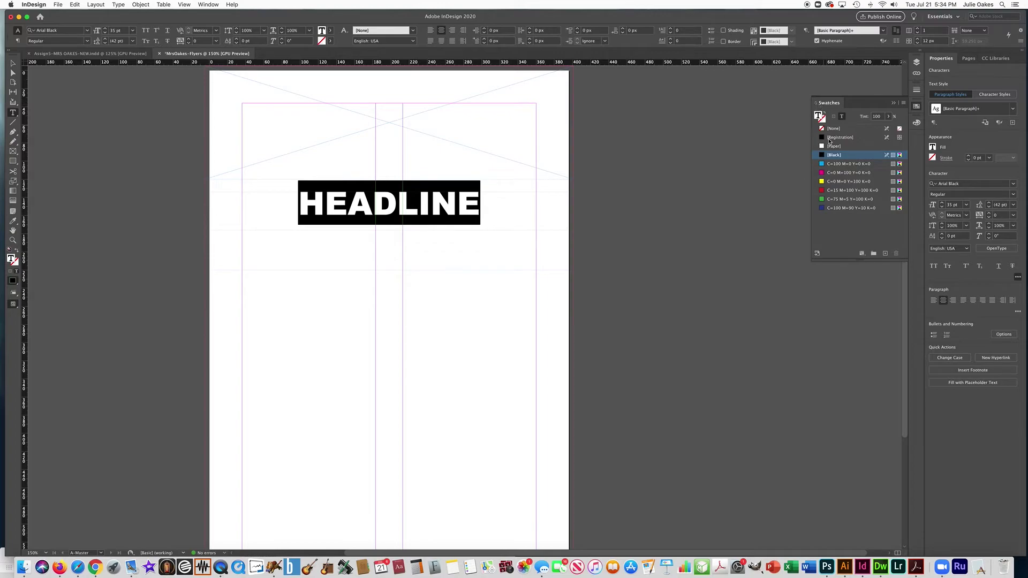
# Step: Fill the HEADLINE text with the Paper swatch and deselect everything
pyautogui.click(933, 147)
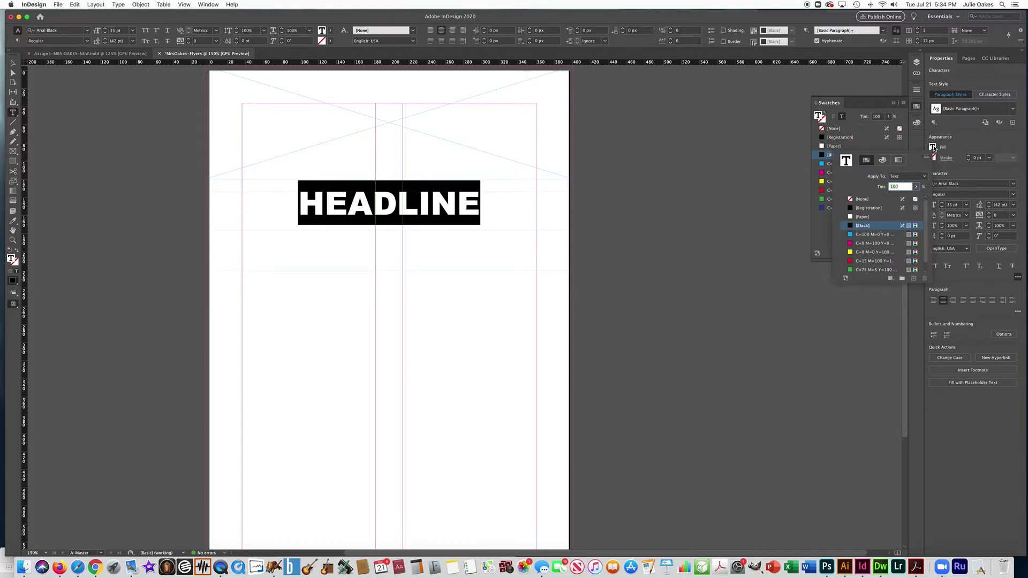
pyautogui.click(851, 217)
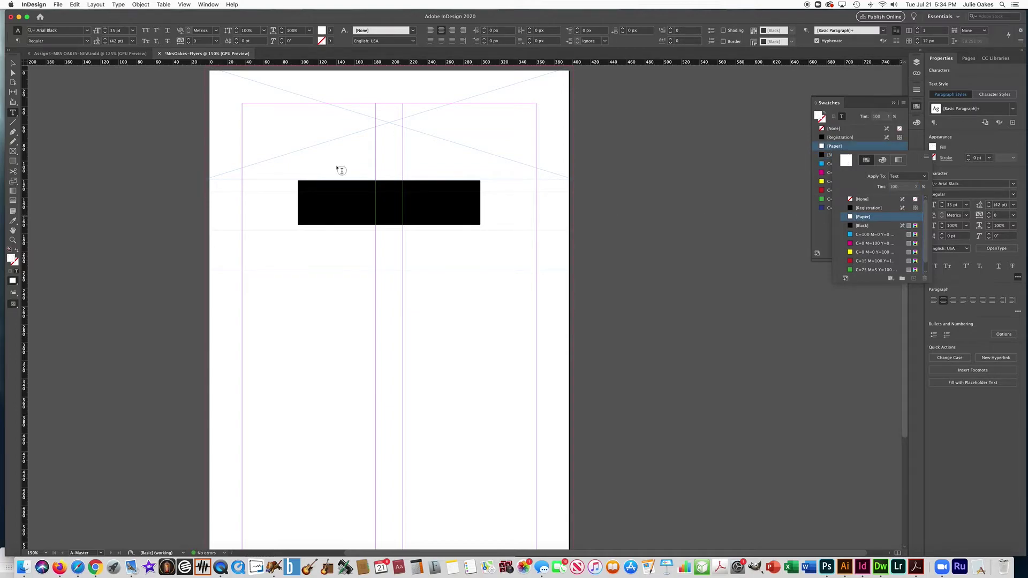
pyautogui.press('Escape')
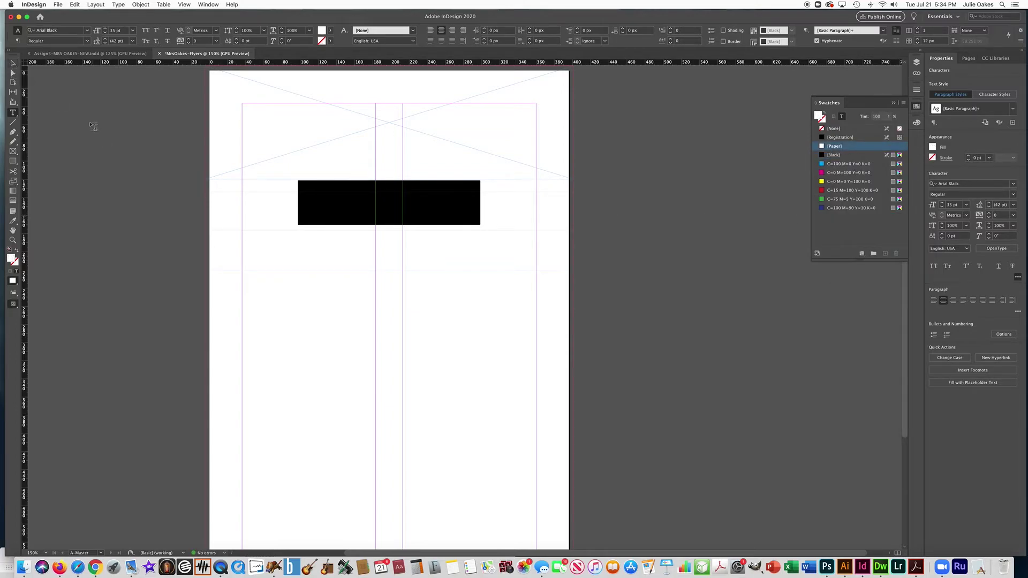
pyautogui.click(14, 64)
pyautogui.press('super+shift+a')
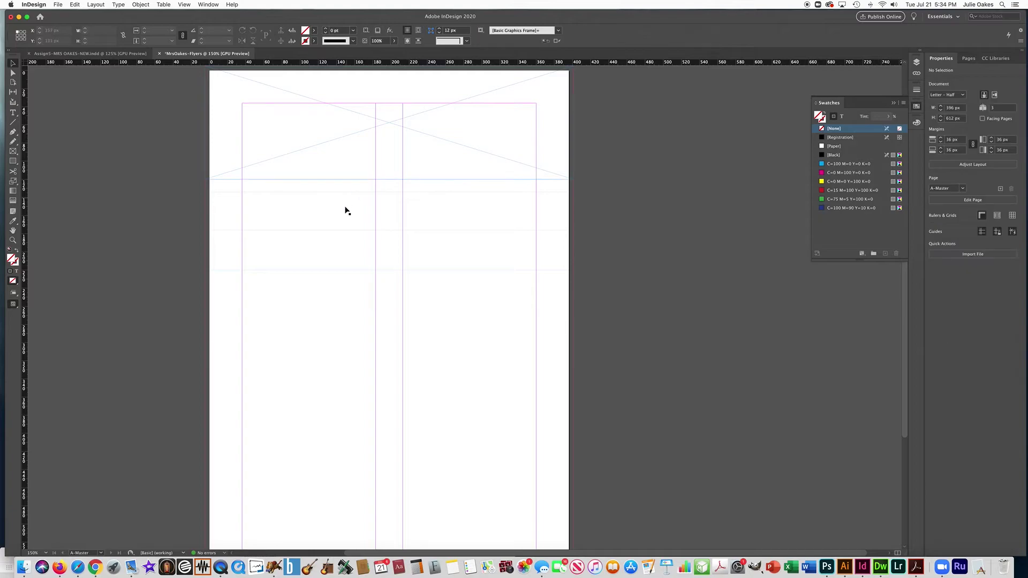
# Step: Apply a drop shadow to the HEADLINE text frame with the default effect settings and deselect it
pyautogui.click(338, 216)
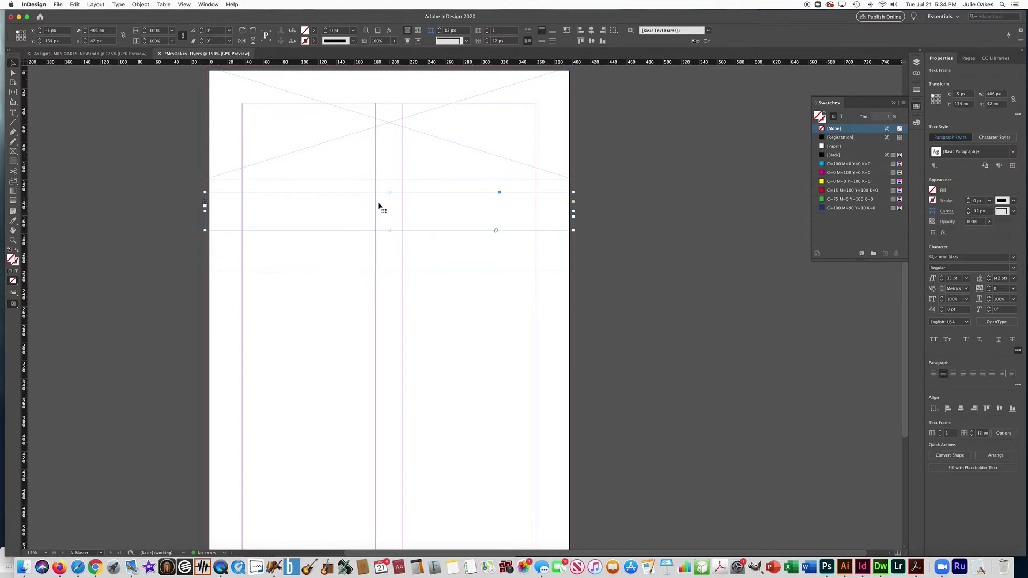
pyautogui.click(141, 4)
pyautogui.moveTo(160, 134)
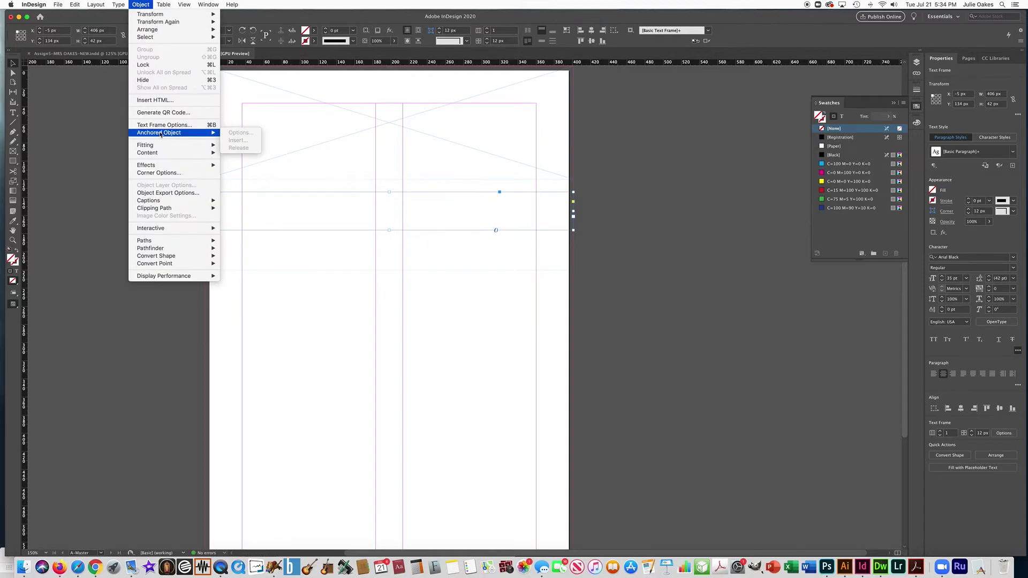
pyautogui.moveTo(167, 170)
pyautogui.click(247, 178)
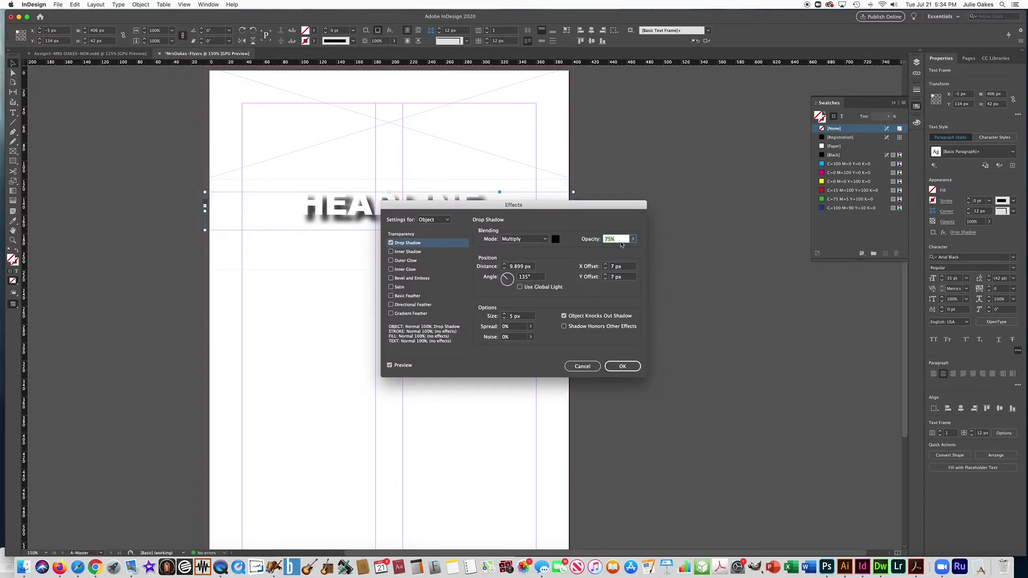
pyautogui.click(623, 366)
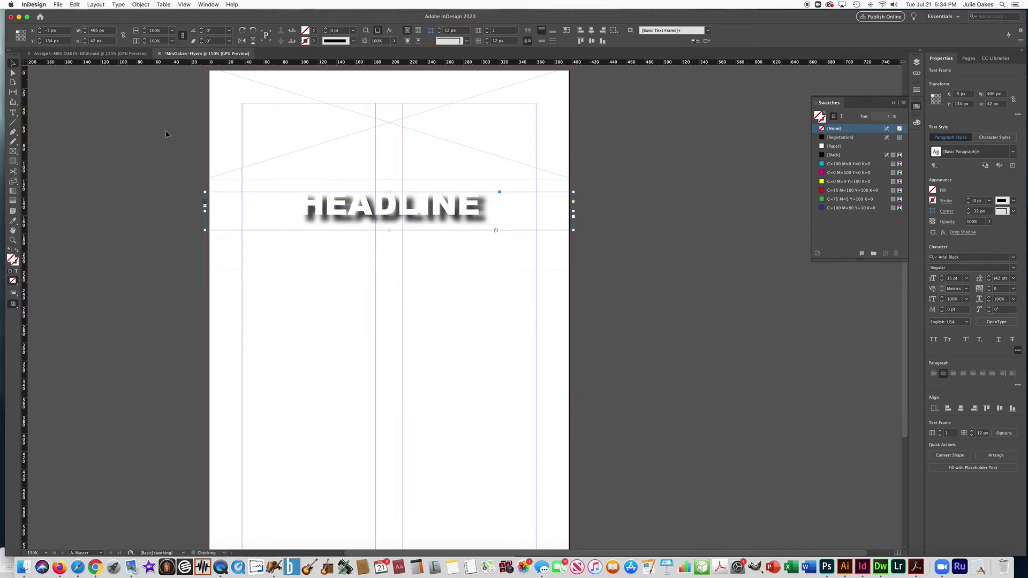
pyautogui.click(104, 130)
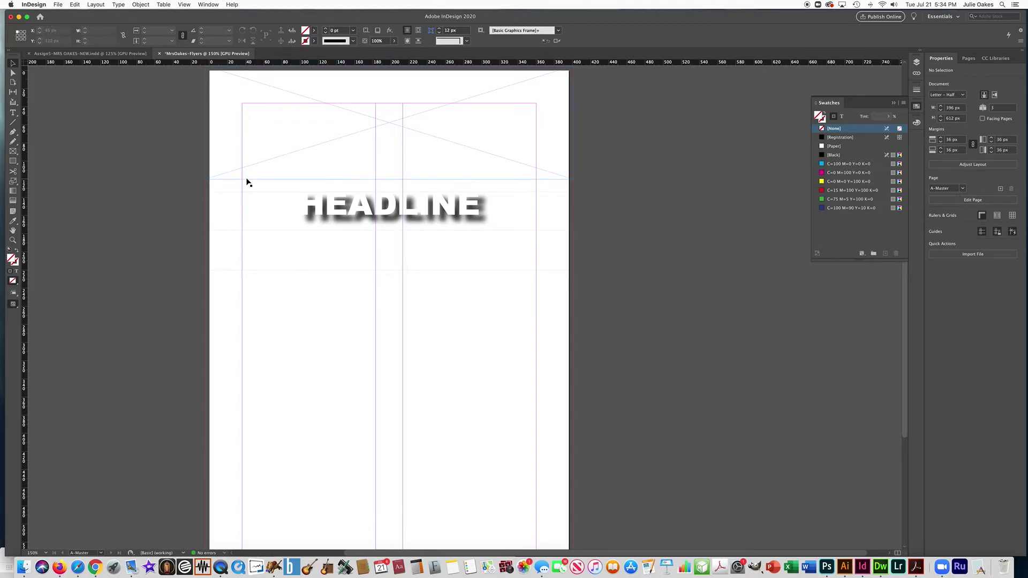
# Step: Check the headline band's design in the finished cactus flyer document and return to the flyer's master page
pyautogui.click(139, 54)
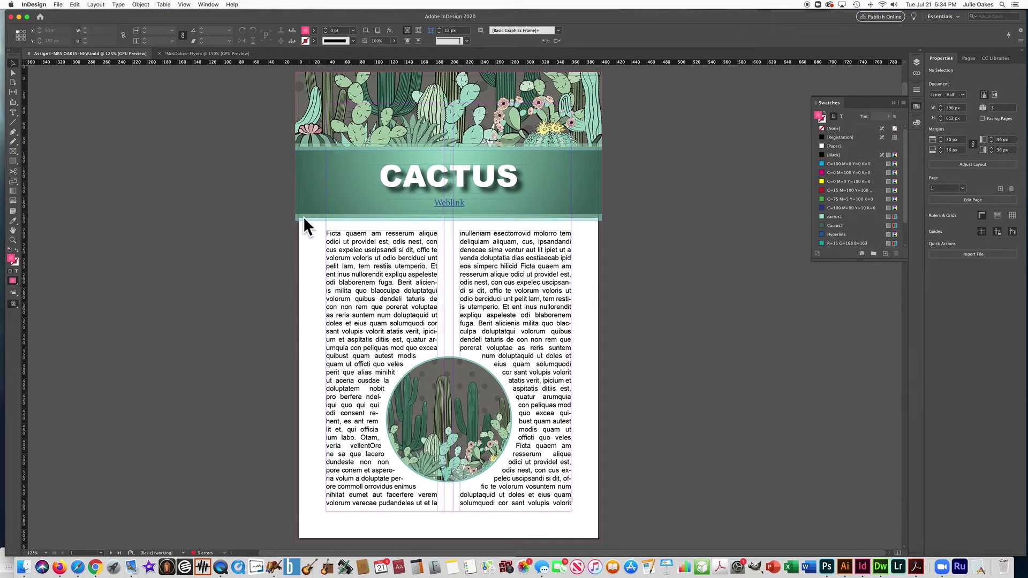
pyautogui.click(166, 54)
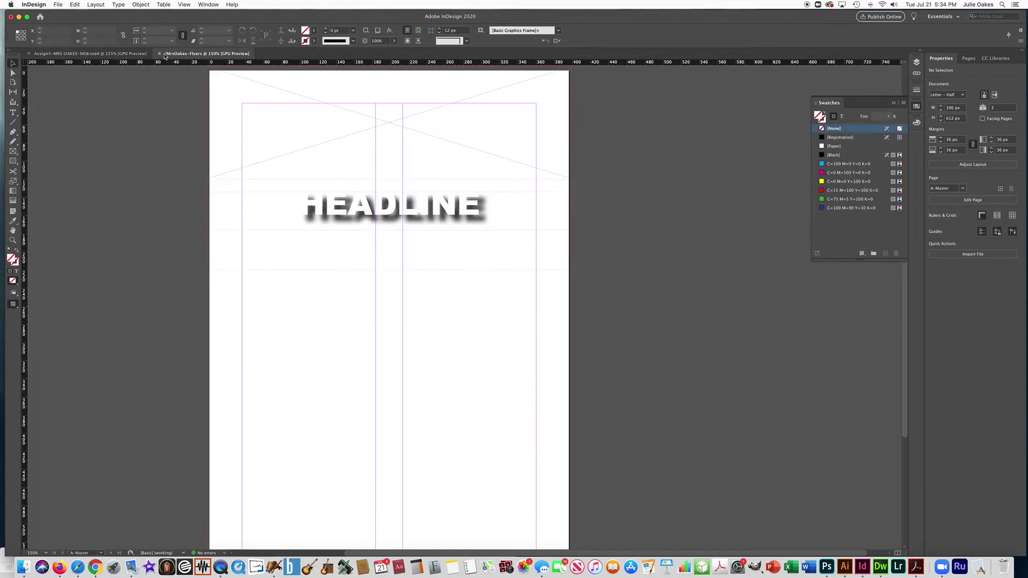
pyautogui.click(13, 160)
pyautogui.press('super+equal')
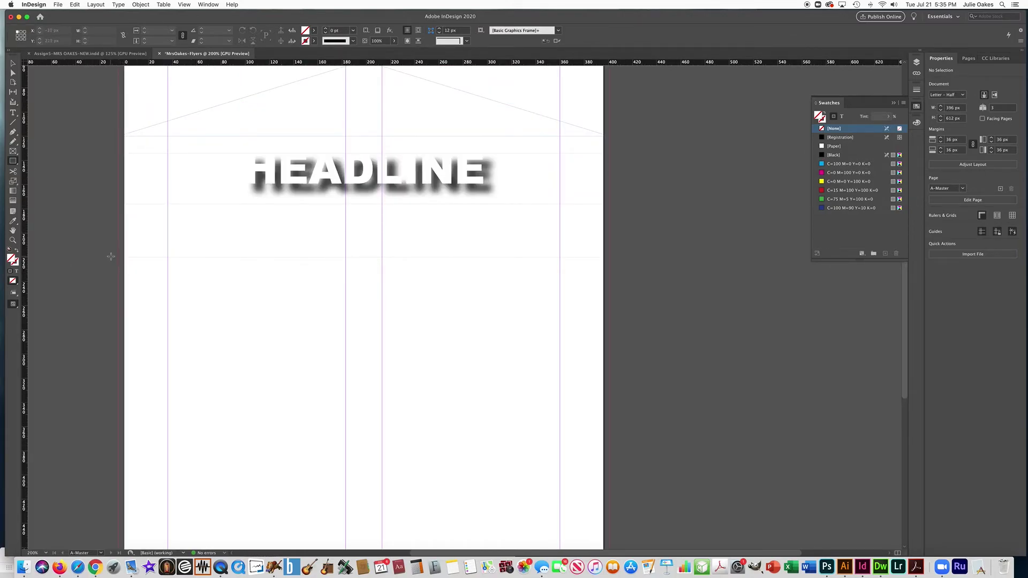
# Step: Fill the large rectangle behind HEADLINE with the C=100 M=90 Y=10 K=0 swatch and deselect it
pyautogui.click(13, 63)
pyautogui.click(232, 258)
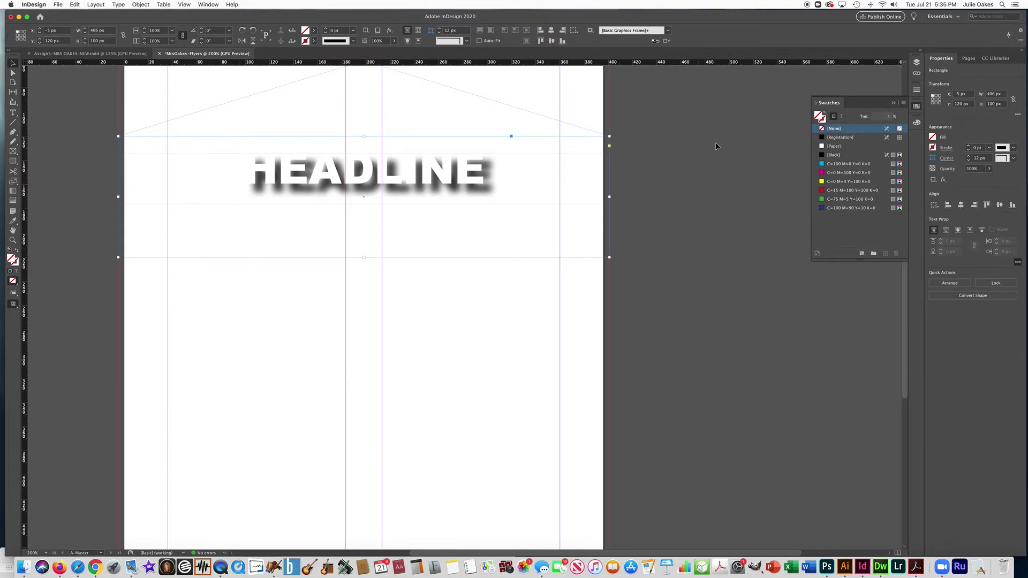
pyautogui.click(826, 207)
pyautogui.scroll(1, 691, 244)
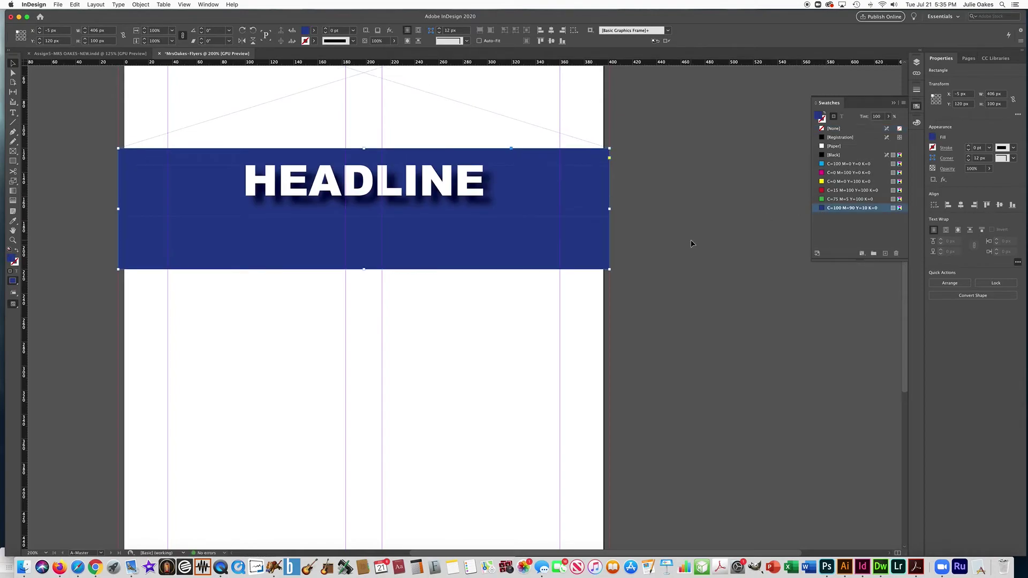
pyautogui.scroll(2, 691, 243)
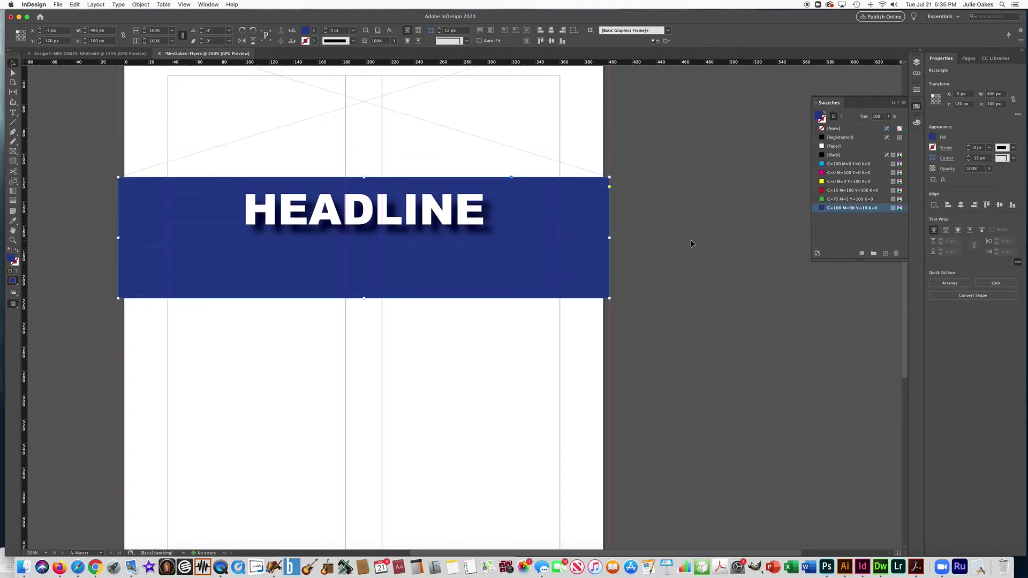
pyautogui.click(80, 173)
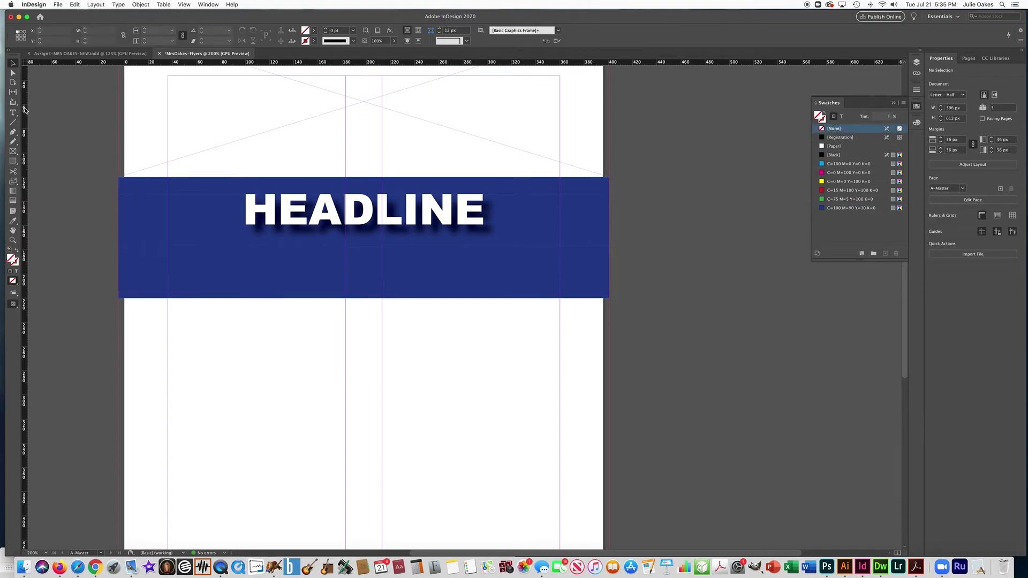
# Step: Draw a strip about 406 × 13 px over the blue band's lower edge, filled with C=100 M=0 Y=0 K=0 at 50% opacity
pyautogui.click(14, 161)
pyautogui.moveTo(118, 304); pyautogui.dragTo(610, 290)
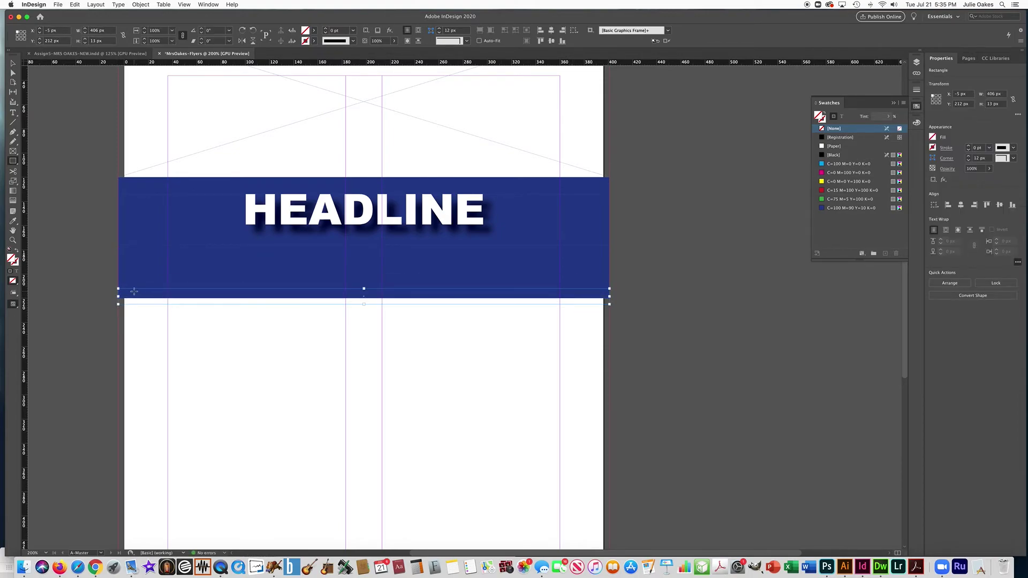
pyautogui.click(823, 165)
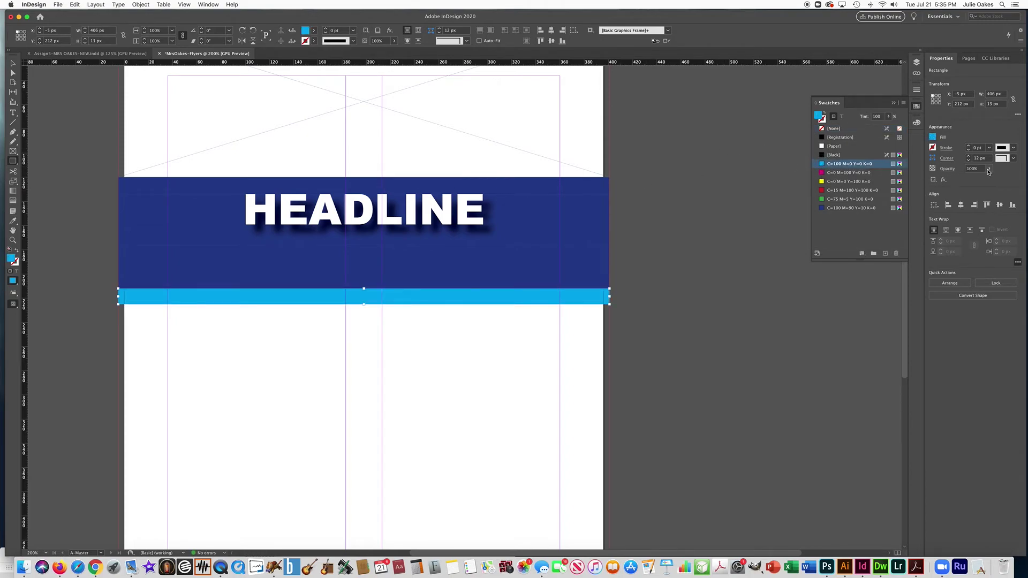
pyautogui.click(968, 169)
pyautogui.write('50')
pyautogui.press('Return')
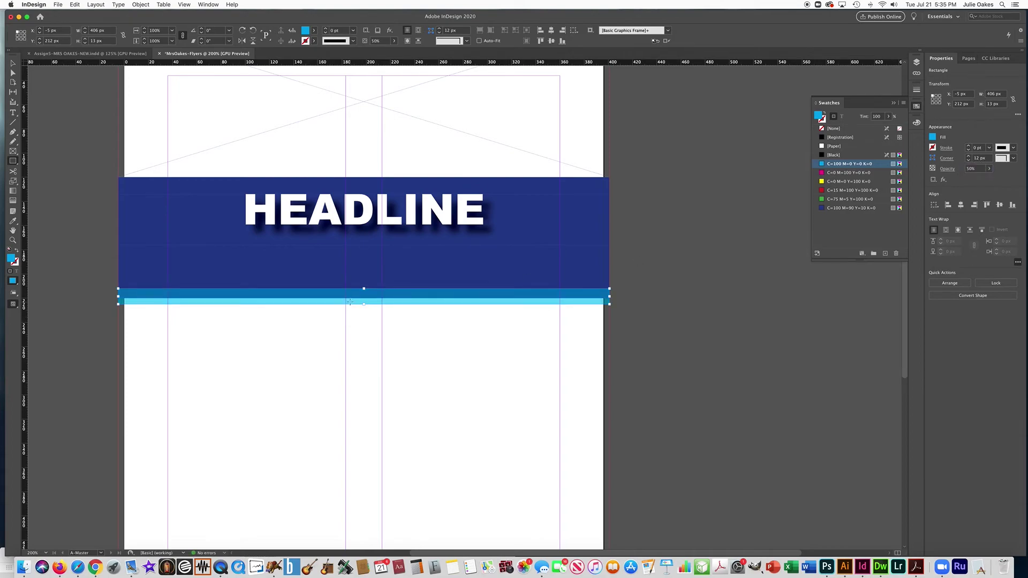
# Step: Duplicate the semi-transparent cyan strip onto the upper edge of the blue band and deselect it
pyautogui.click(13, 63)
pyautogui.moveTo(356, 298); pyautogui.dragTo(360, 191)
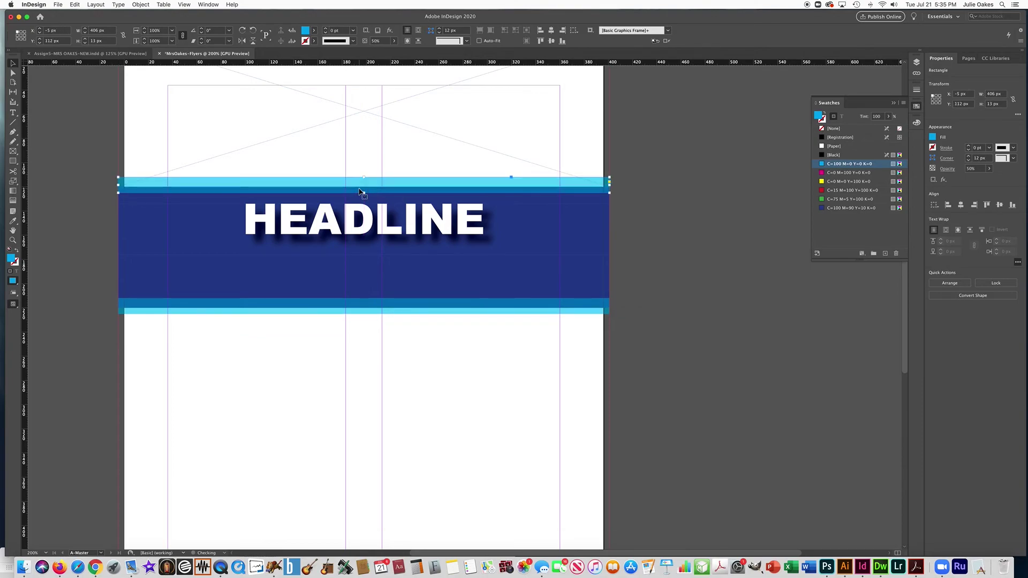
pyautogui.click(729, 235)
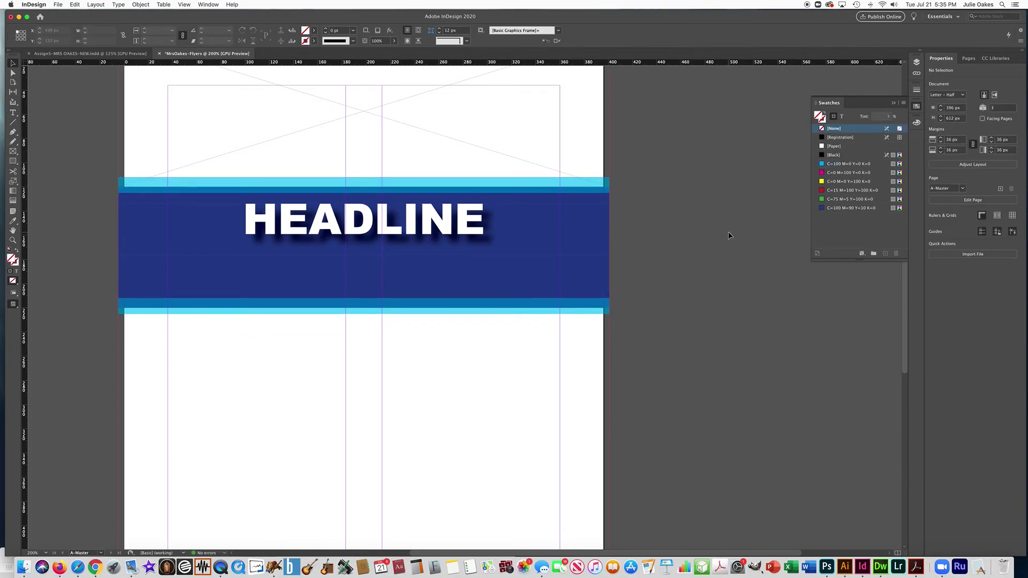
# Step: Draw a text frame from bleed to bleed below HEADLINE within the blue band and enter WEBLINK
pyautogui.press('super+minus')
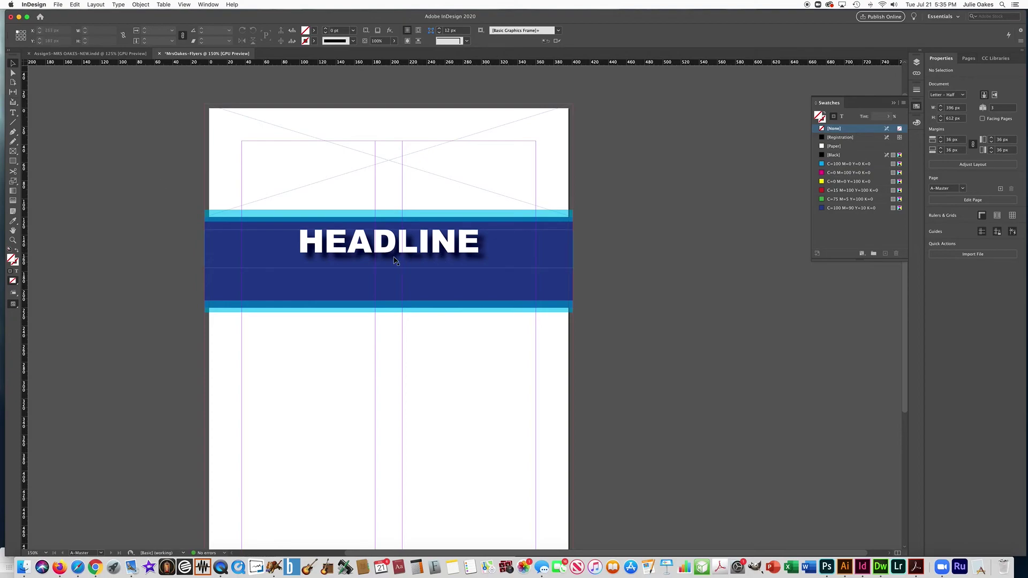
pyautogui.click(13, 113)
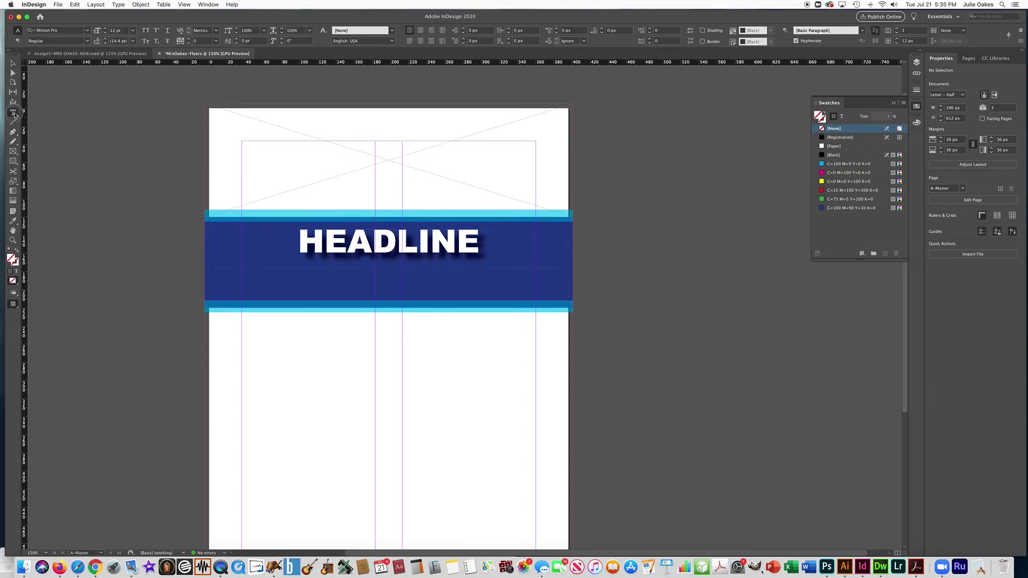
pyautogui.moveTo(206, 274); pyautogui.dragTo(573, 290)
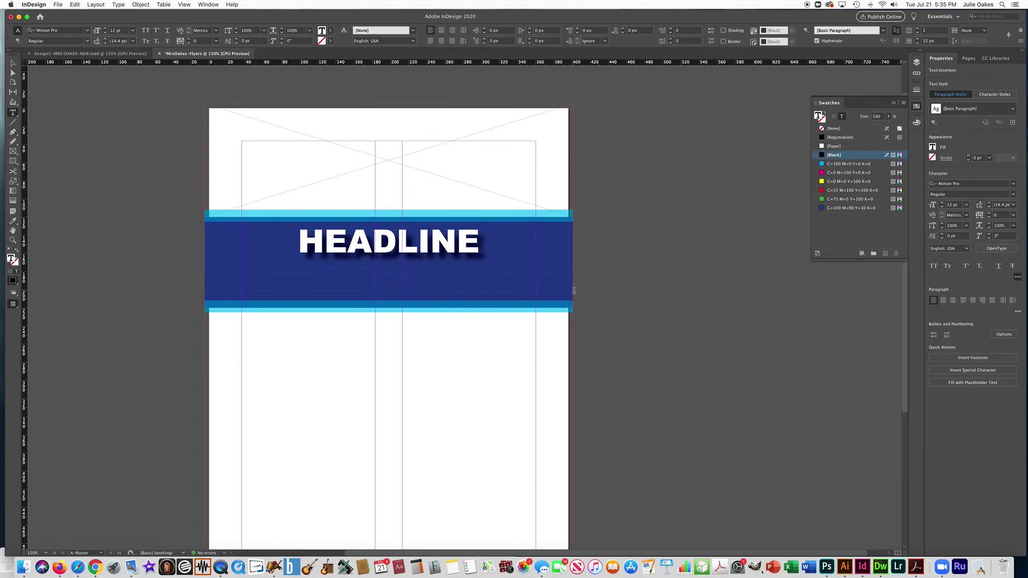
pyautogui.write('WEBLINK')
# Step: Center the WEBLINK text, set its font to Arial Regular and deselect everything
pyautogui.moveTo(252, 280); pyautogui.dragTo(184, 284)
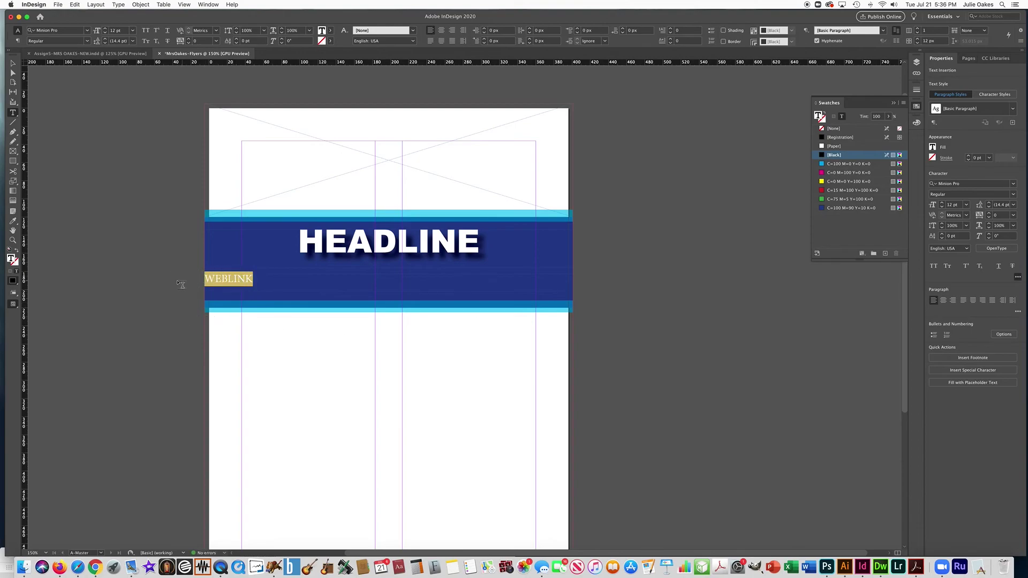
pyautogui.click(944, 302)
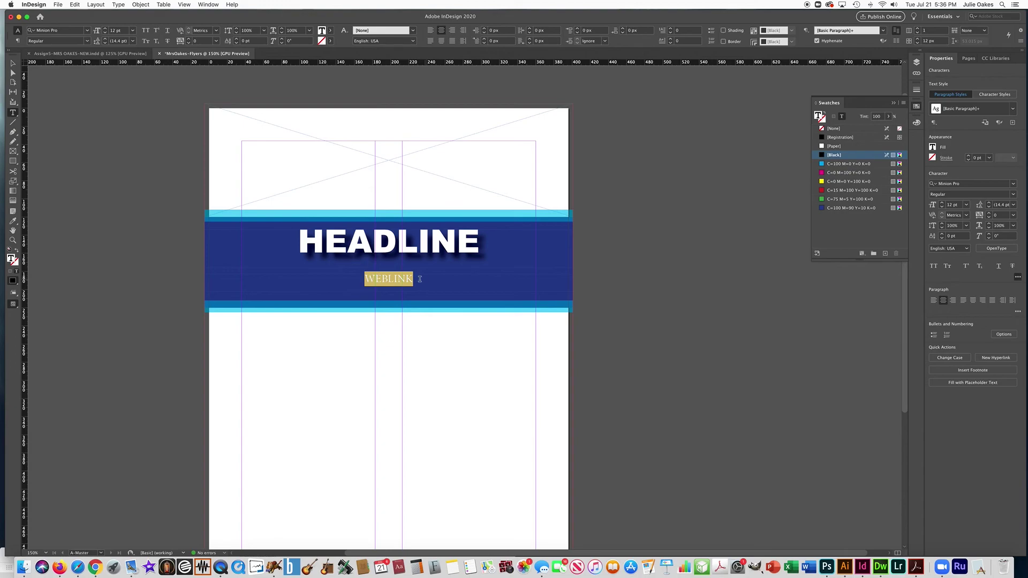
pyautogui.click(963, 183)
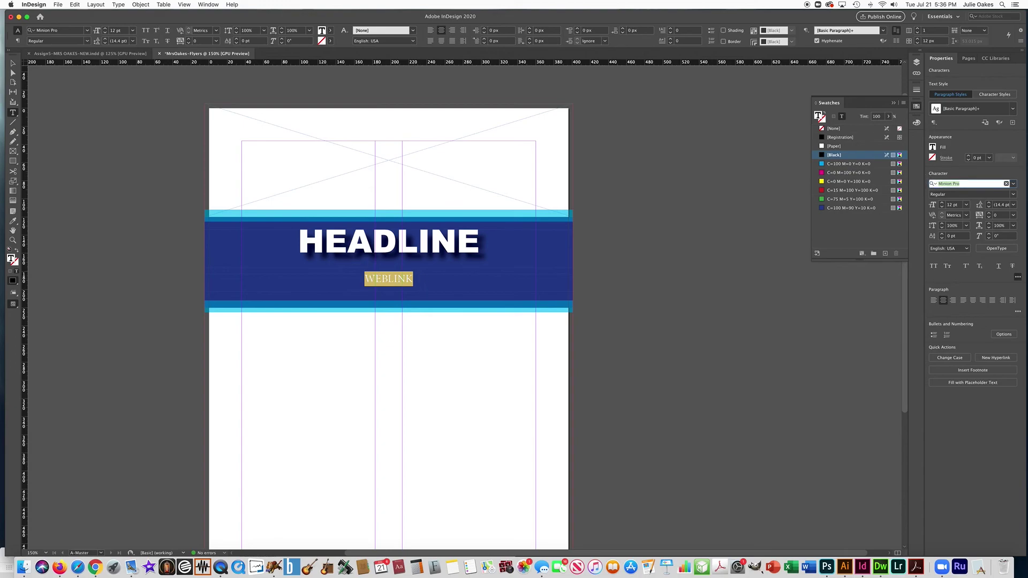
pyautogui.write('ARIAL')
pyautogui.press('Escape')
pyautogui.click(975, 184)
pyautogui.write('ARIAL')
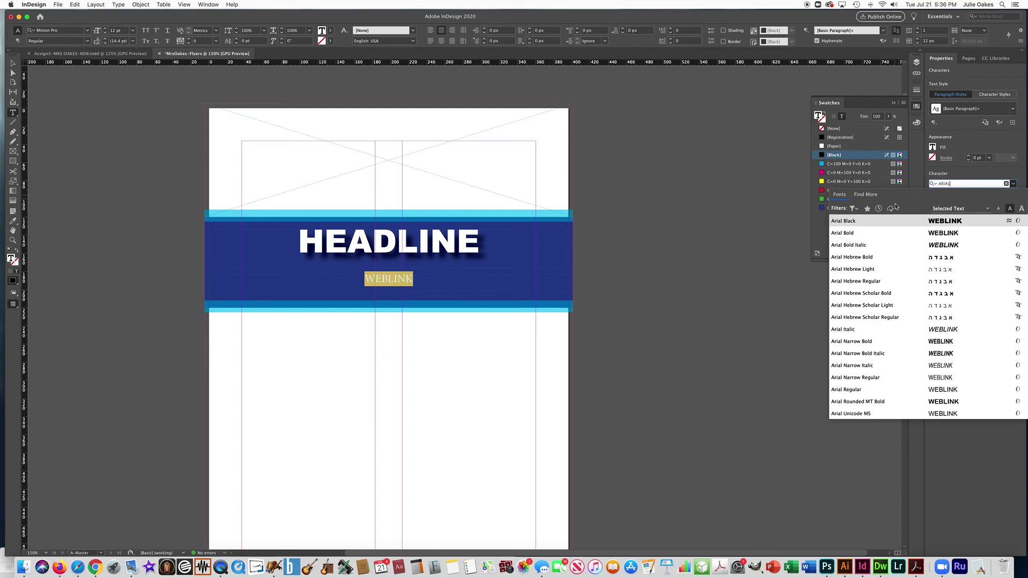
pyautogui.click(871, 393)
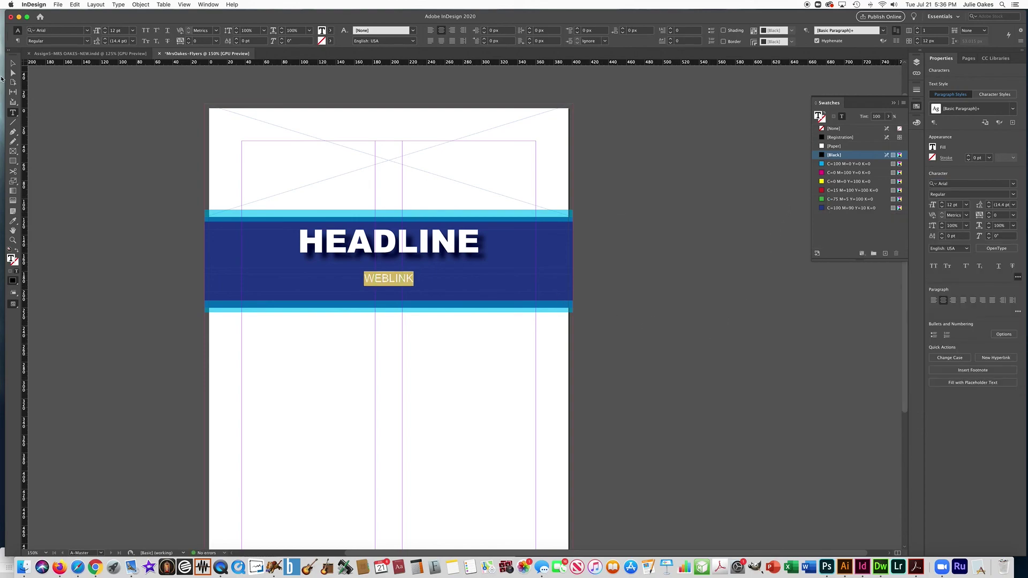
pyautogui.click(12, 60)
pyautogui.click(125, 151)
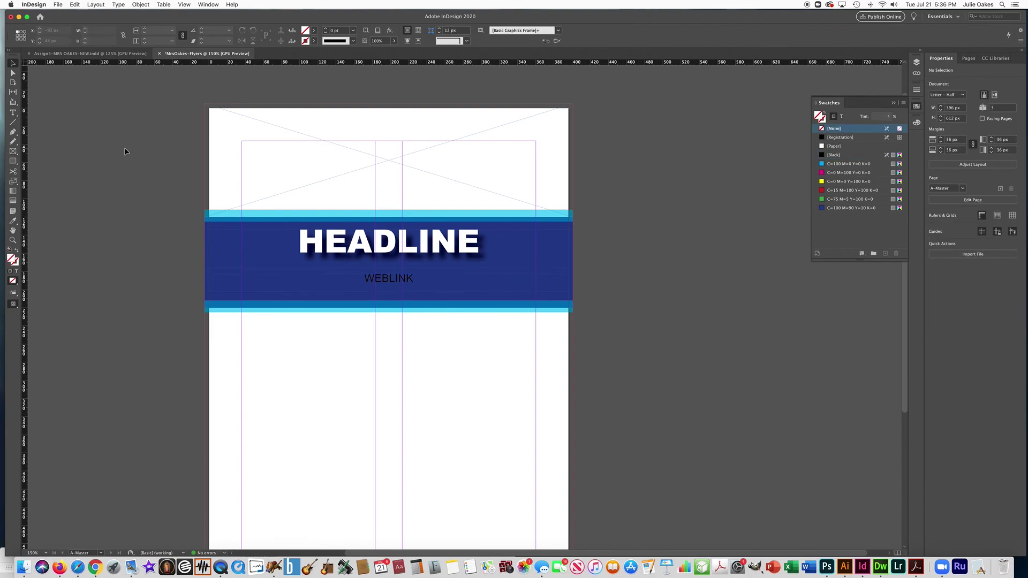
pyautogui.scroll(-5, 126, 155)
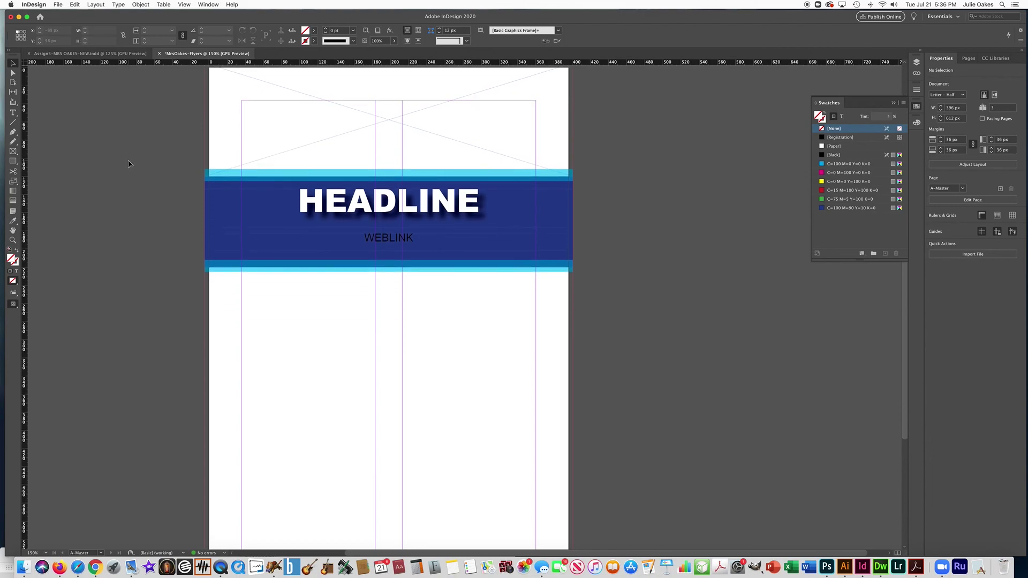